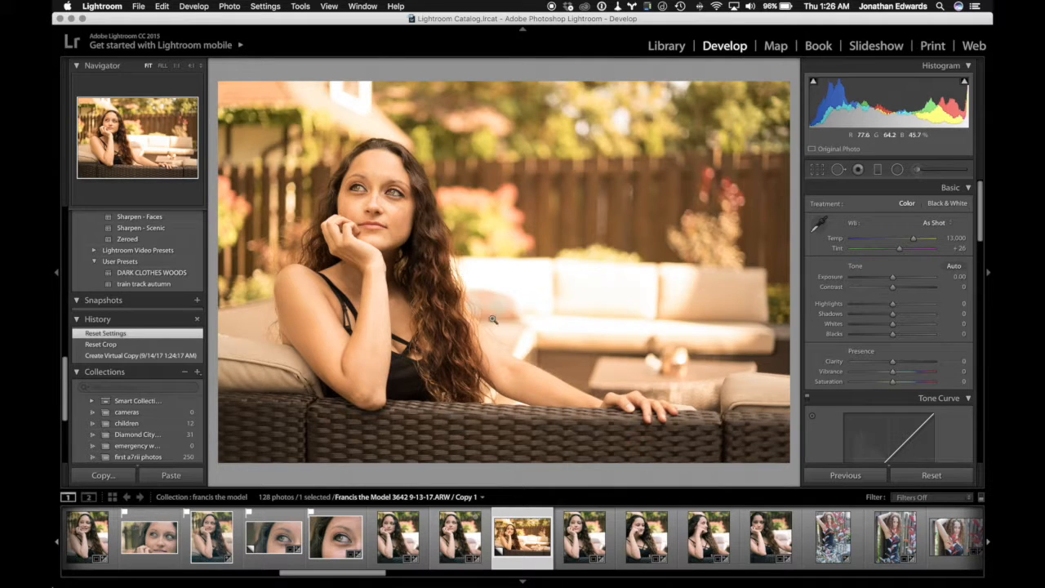
Step: Set a custom white balance by sampling the white of the subject's eye with the White Balance Selector
left_click(361, 184)
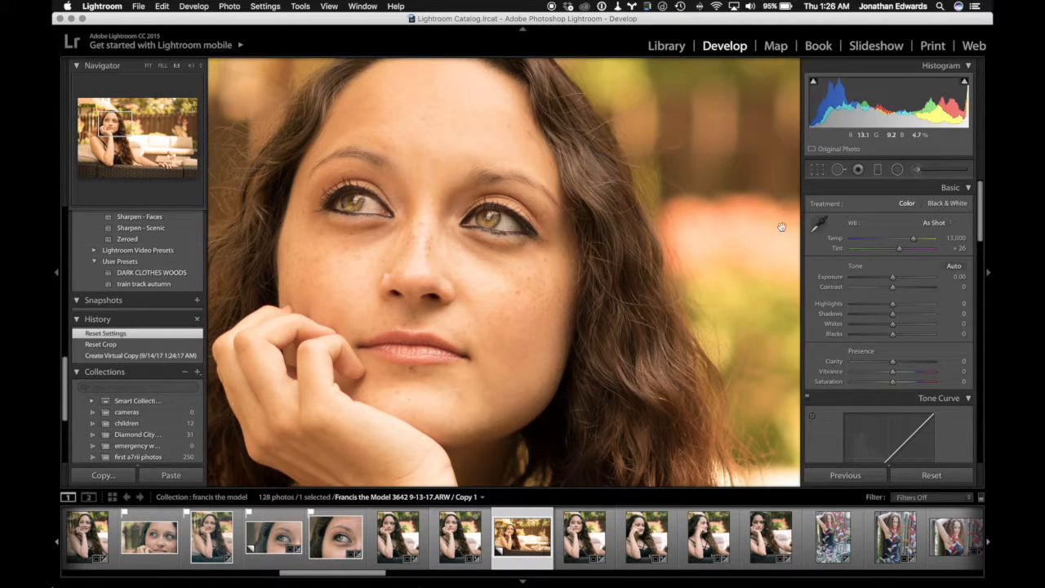
left_click(817, 222)
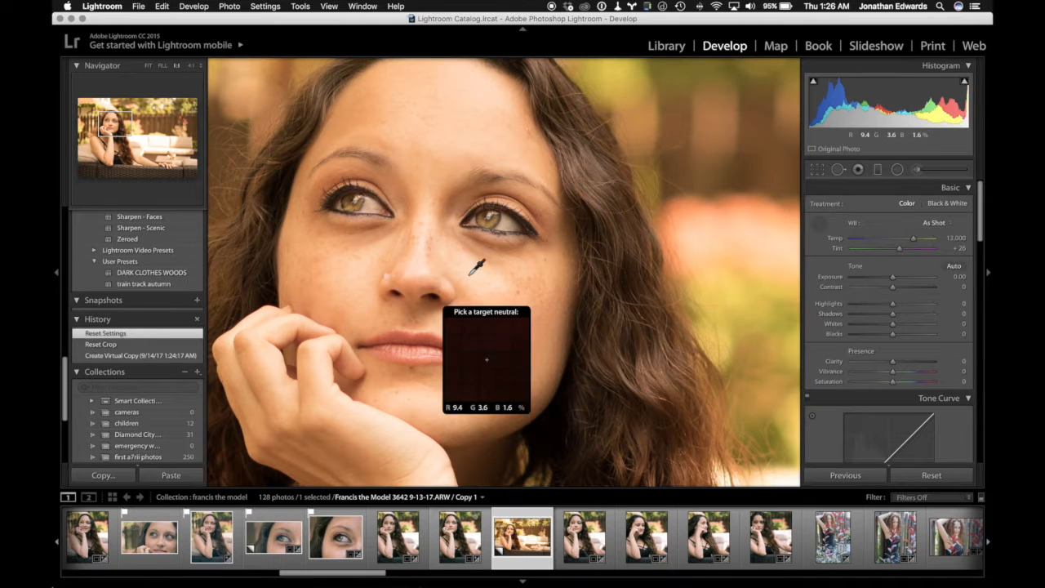
left_click(817, 222)
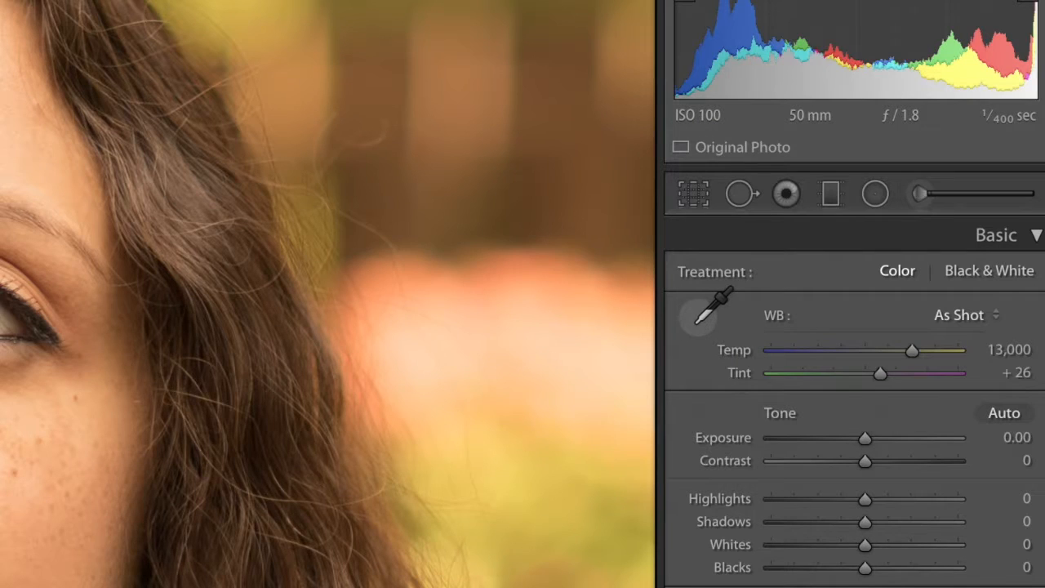
left_click(707, 310)
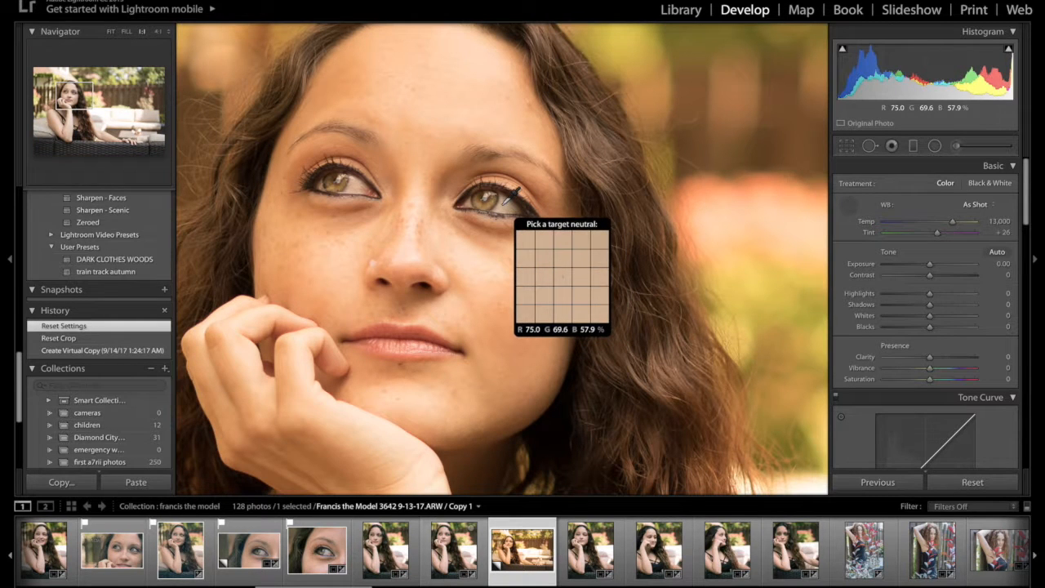
left_click(506, 200)
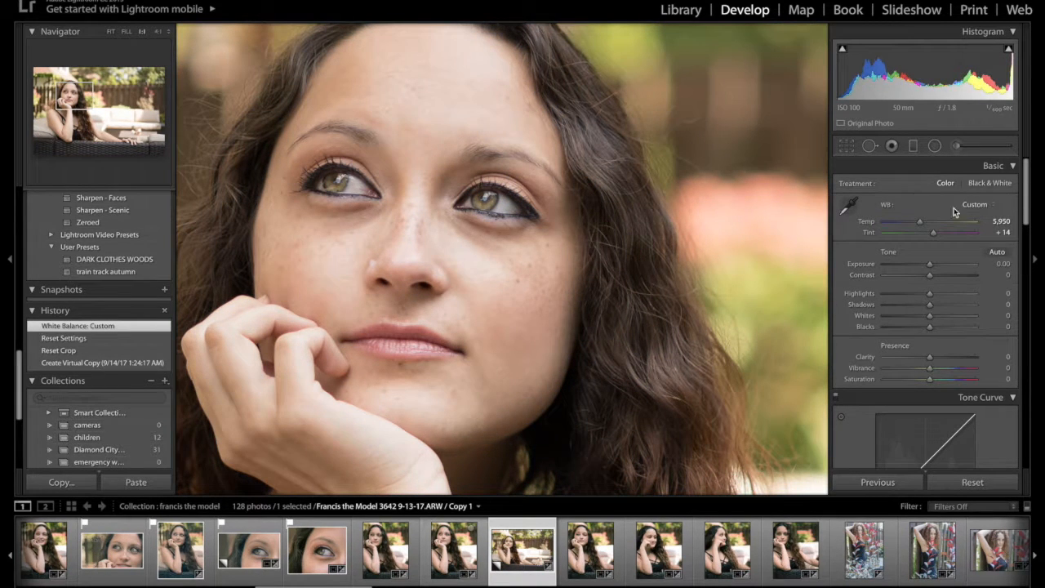
left_click(468, 234)
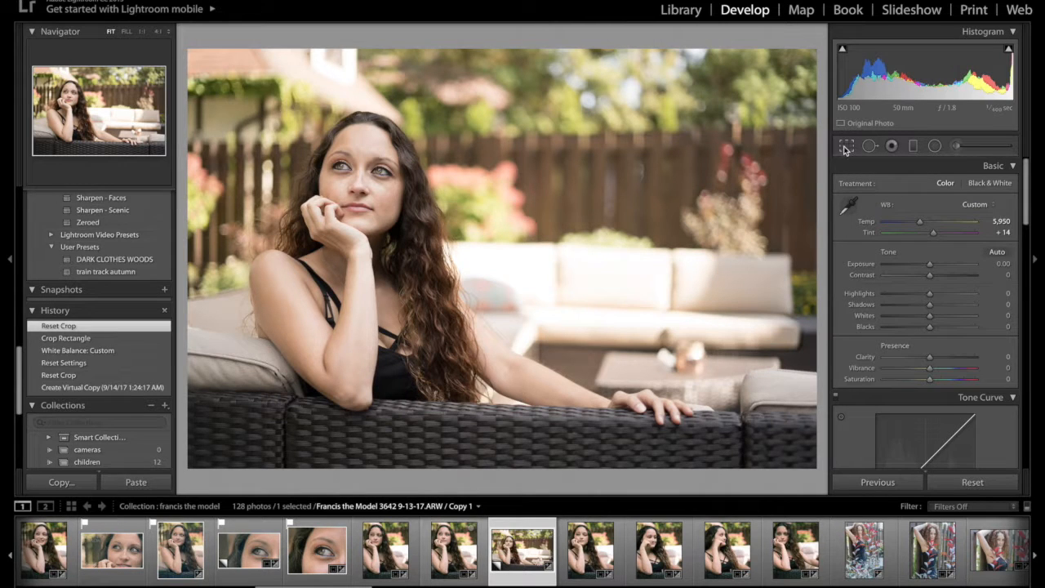
Step: Set the Exposure to -1.10 while temporarily cropped tightly around the face, and reset the crop to the full photo
left_click(846, 147)
left_click_drag(332, 135, 403, 232)
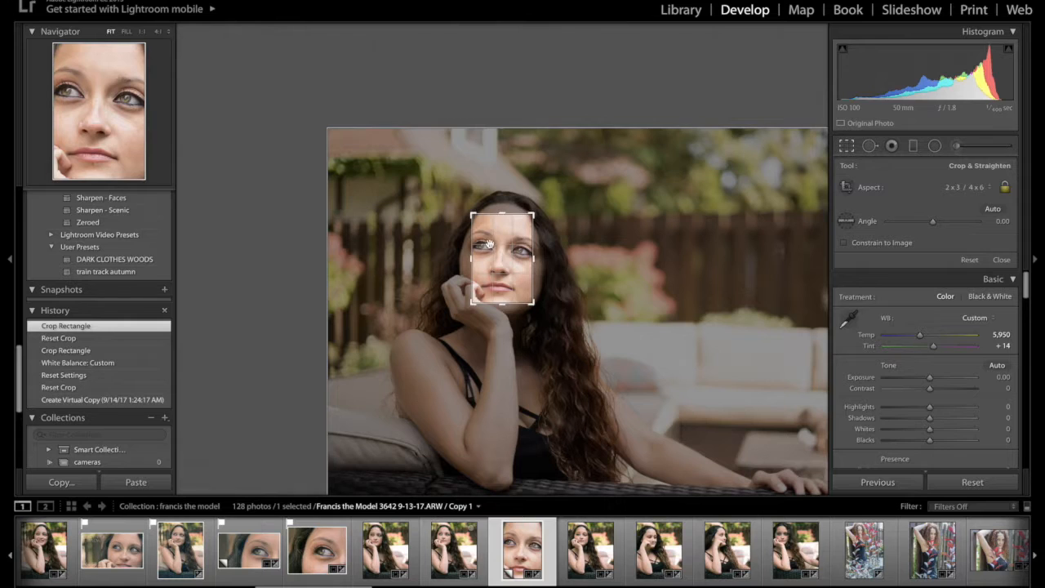
left_click_drag(490, 243, 510, 251)
left_click_drag(930, 379, 919, 378)
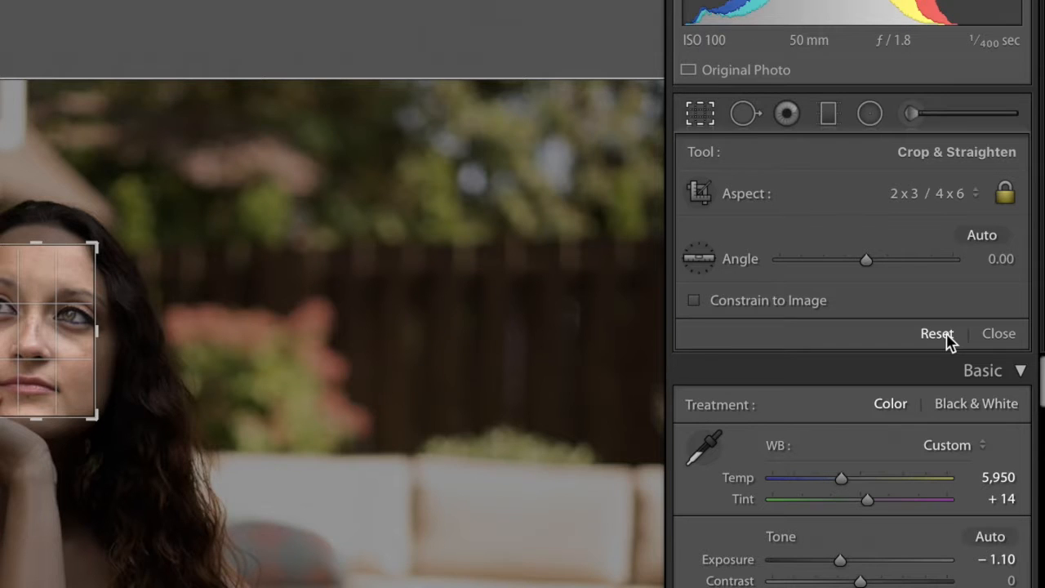
left_click(944, 339)
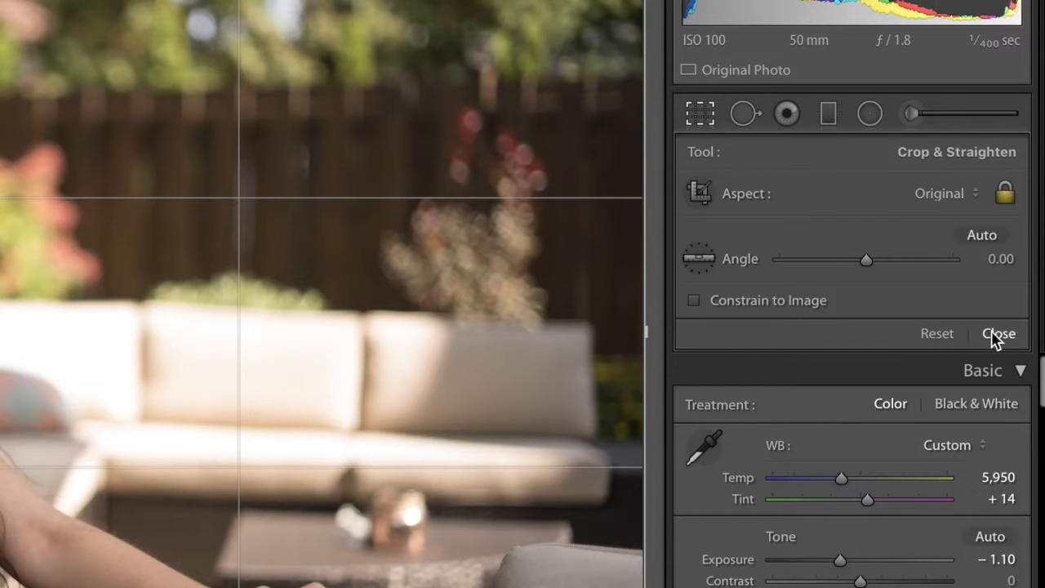
left_click(996, 334)
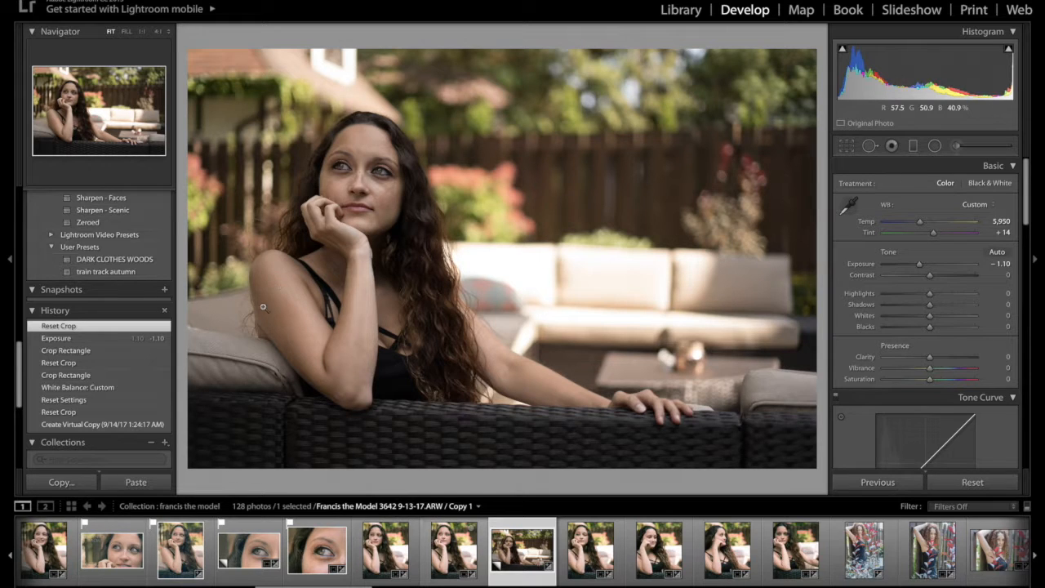
Step: Close the graduated filter settings and open the photo for editing in Adobe Photoshop CC 2017
left_click(362, 132)
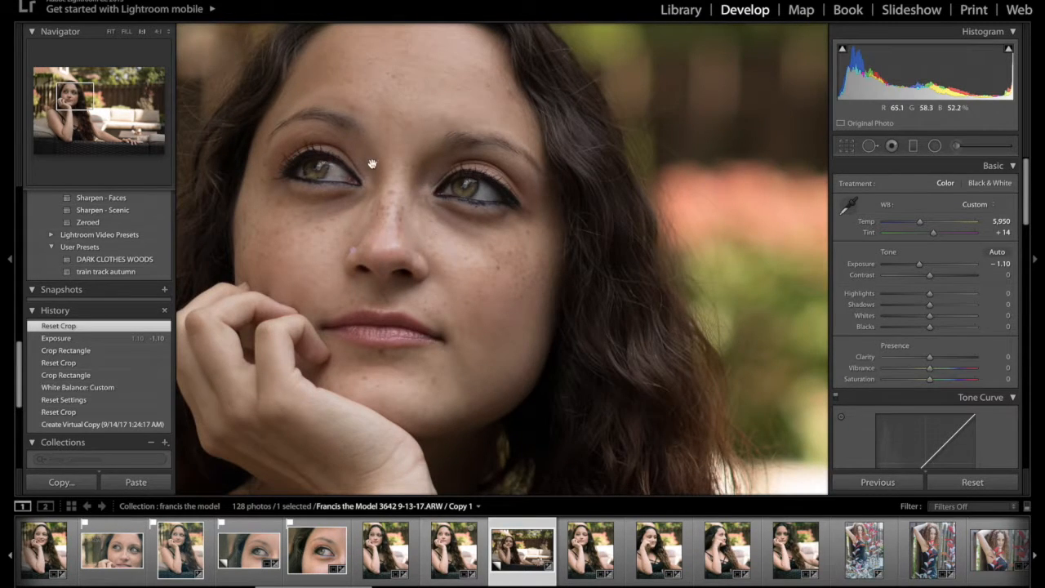
left_click(341, 198)
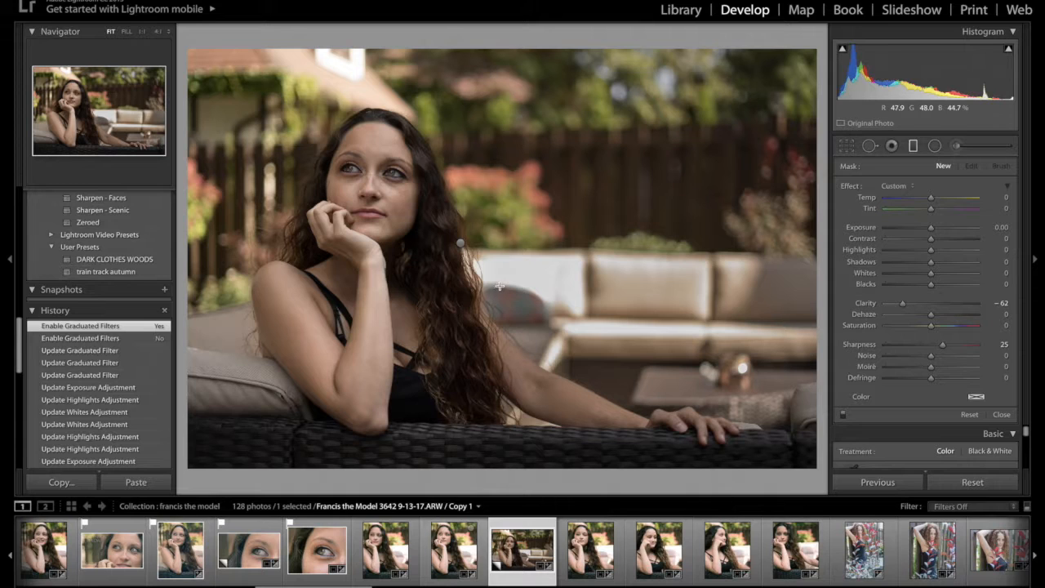
right_click(468, 192)
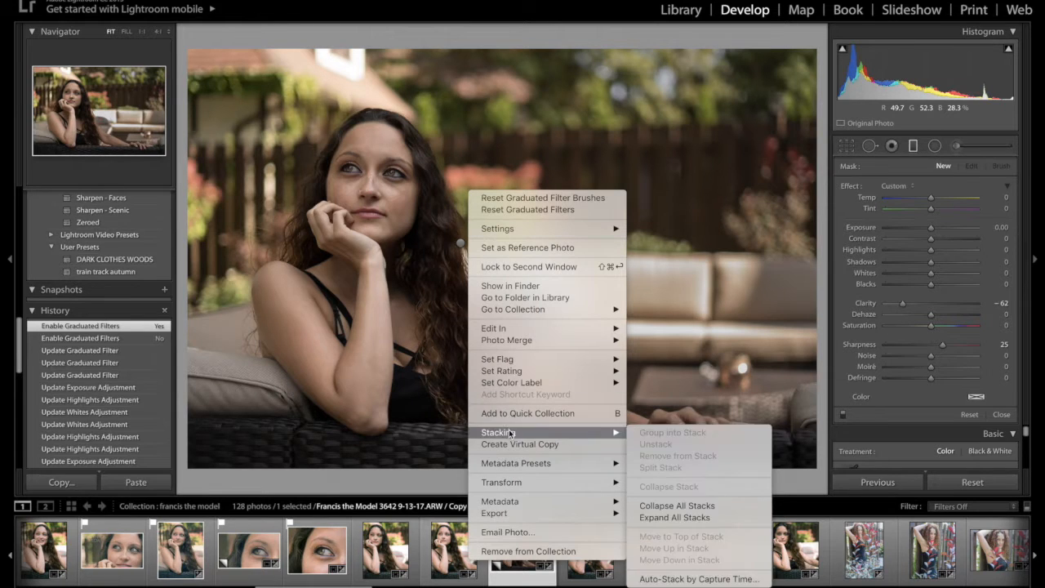
left_click(429, 267)
left_click(1002, 415)
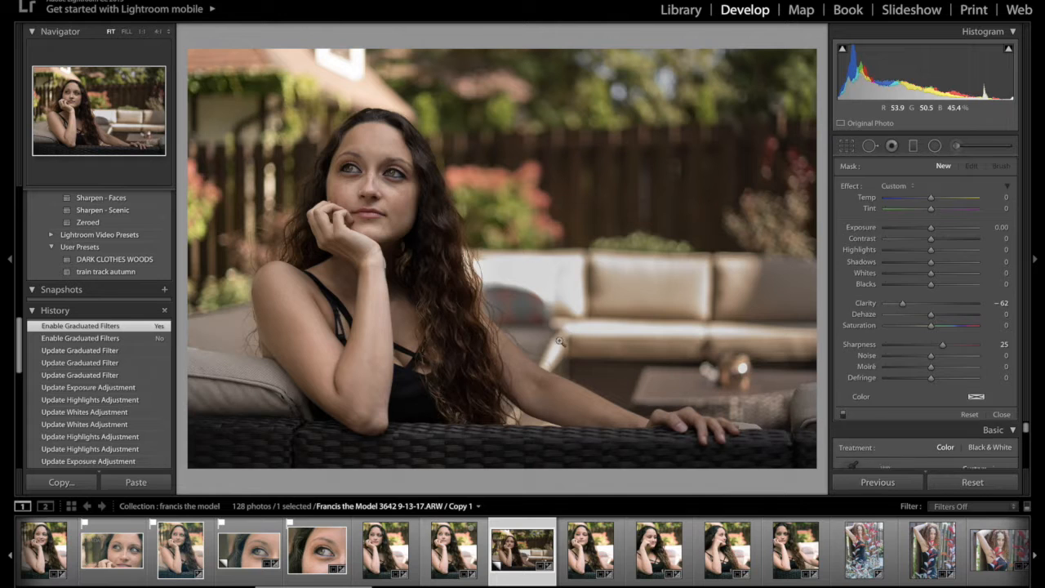
right_click(445, 222)
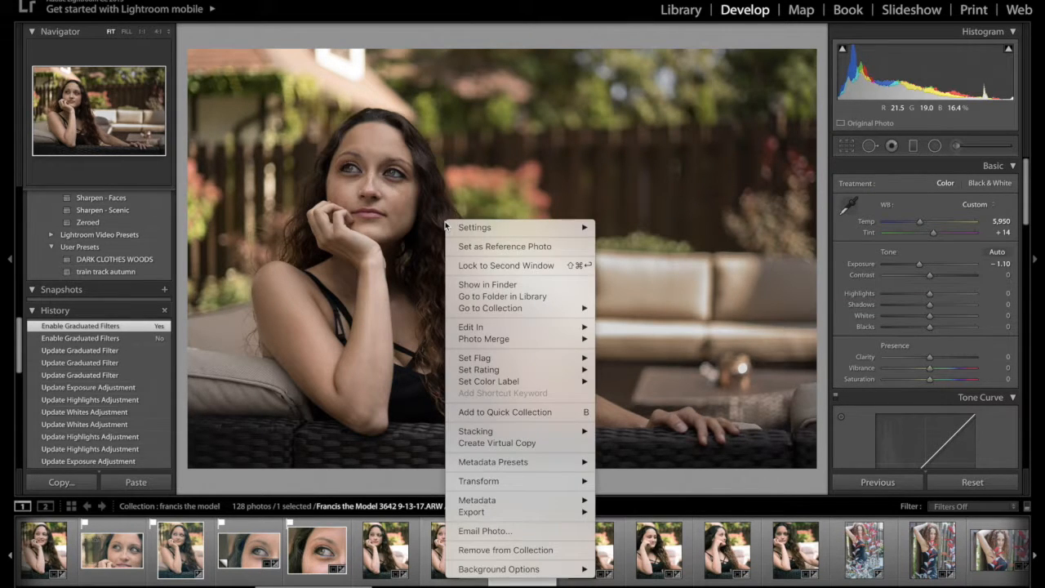
mouse_move(471, 330)
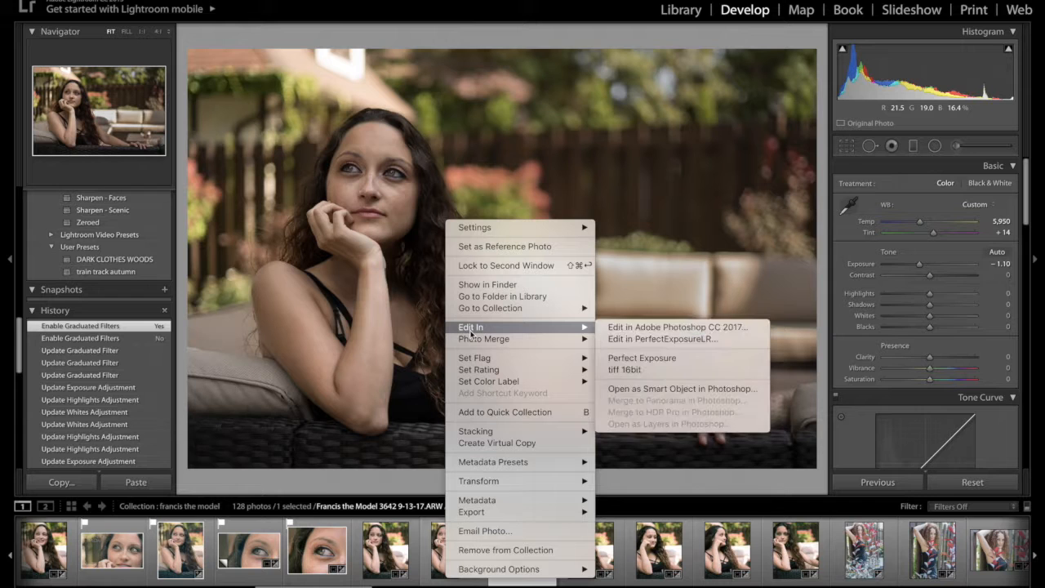
left_click(724, 328)
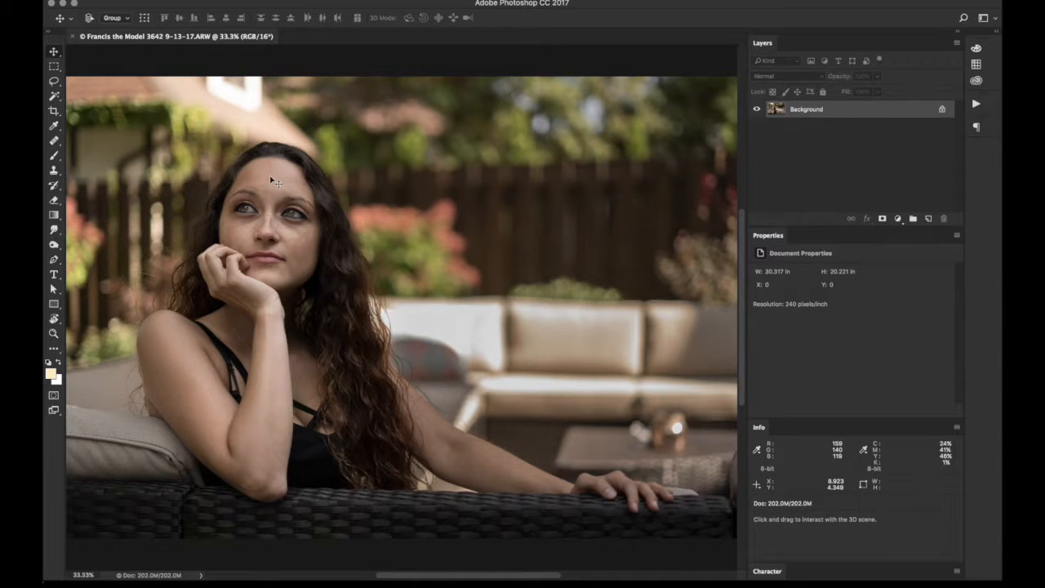
Step: Activate the Eyedropper tool on the face with a sample size of 11 by 11 Average
scroll(272, 180, "up", 3)
scroll(272, 178, "up", 2)
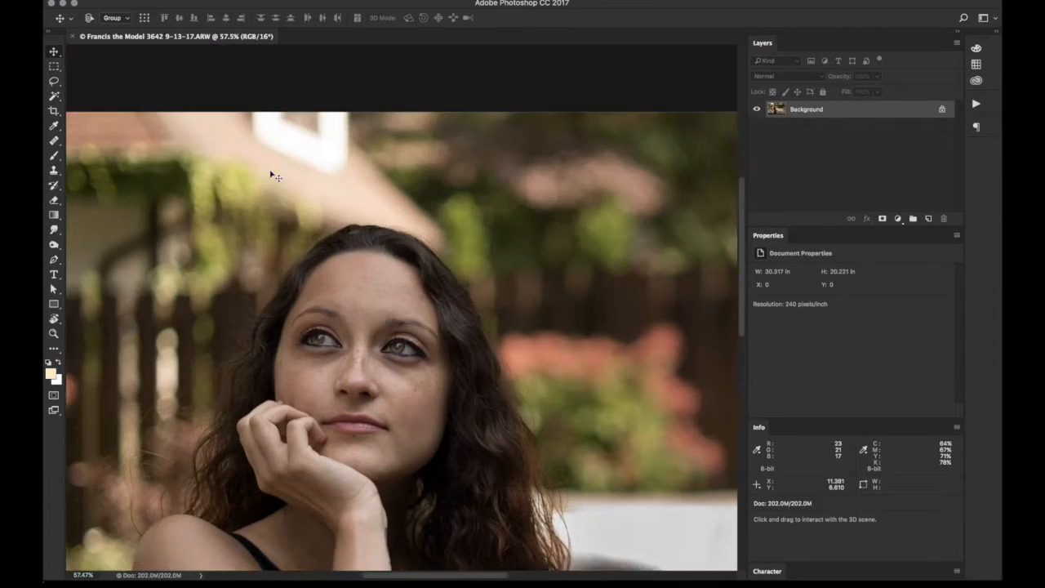
scroll(272, 173, "down", 5)
scroll(272, 170, "up", 3)
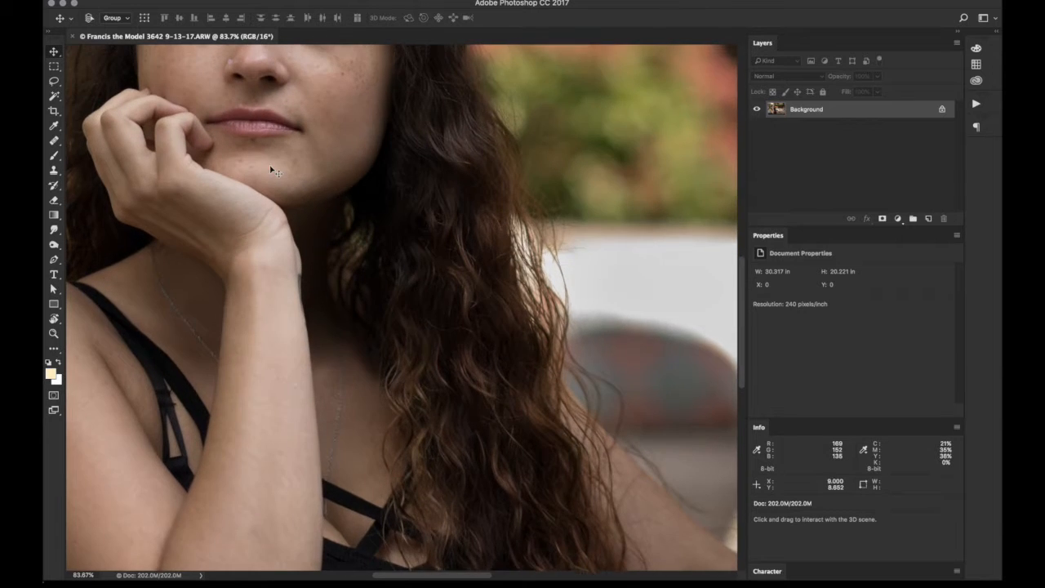
scroll(271, 170, "up", 5)
scroll(272, 168, "up", 5)
scroll(356, 199, "up", 4)
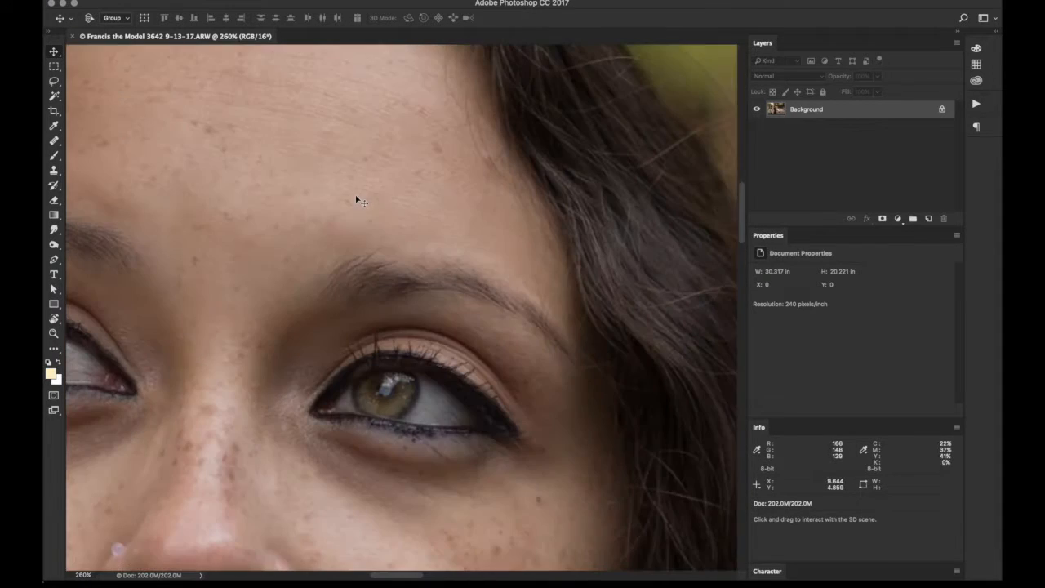
key("i")
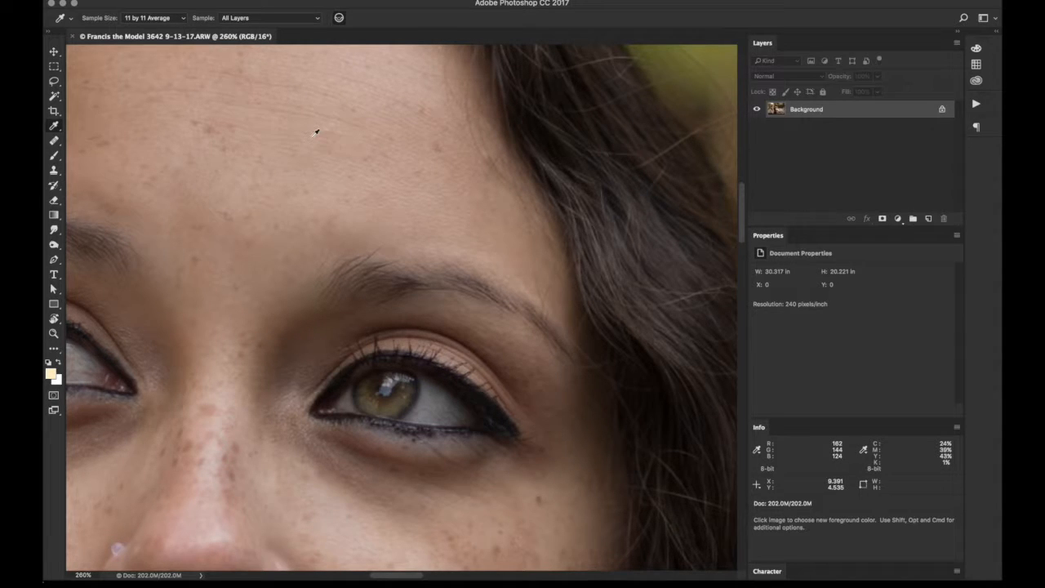
left_click(183, 22)
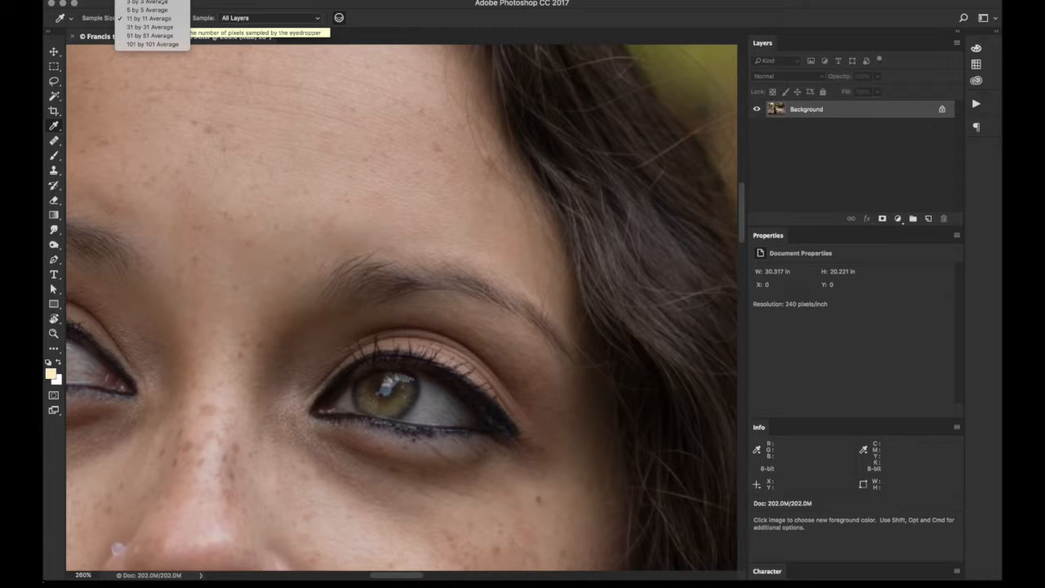
left_click(150, 18)
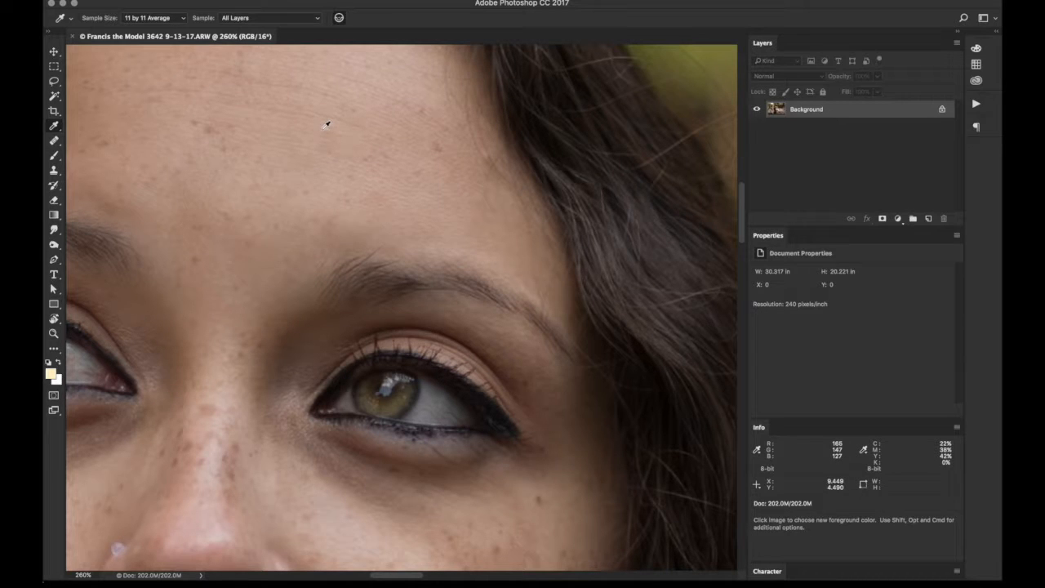
Step: Place a color sampler point on the forehead and set its Info readout to CMYK Color
left_click_drag(320, 145, 360, 218)
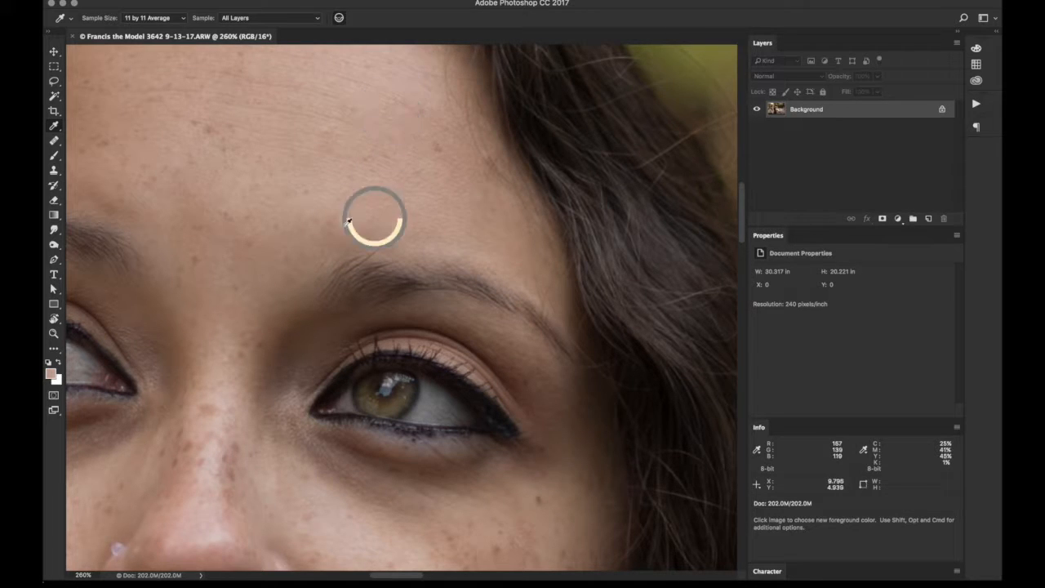
left_click(382, 83, "shift")
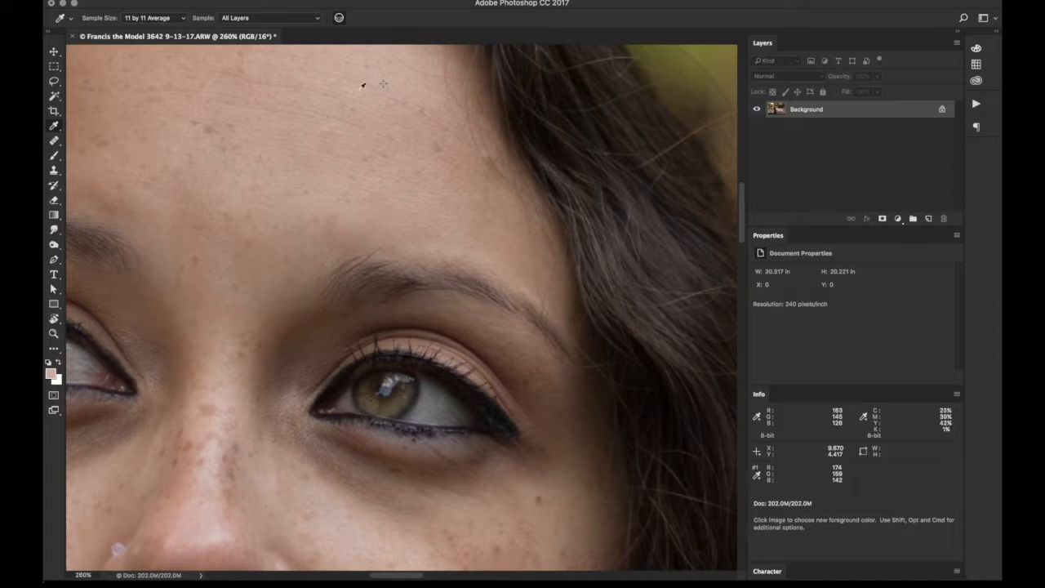
left_click_drag(758, 393, 479, 174)
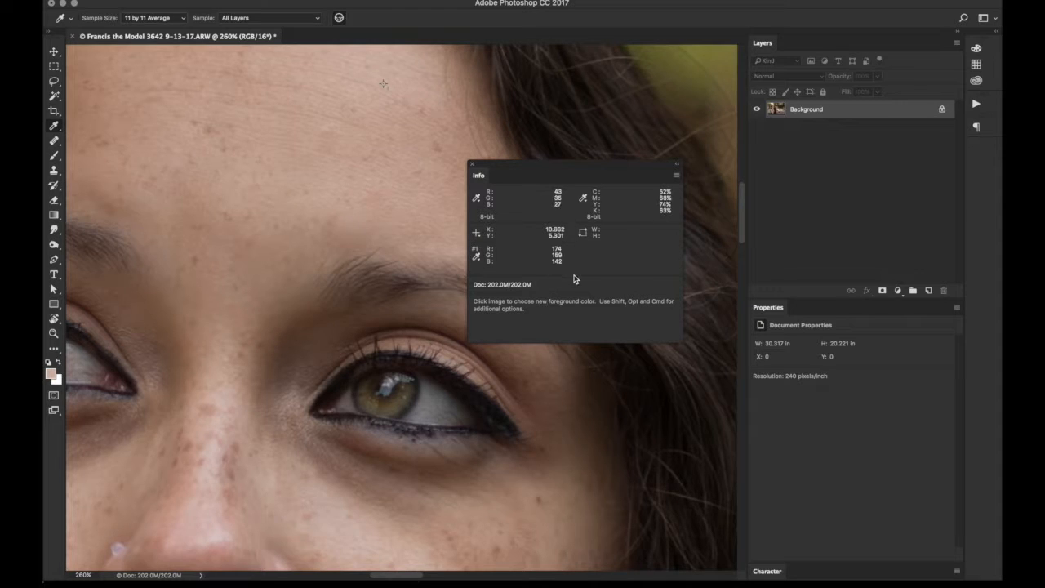
left_click(477, 258)
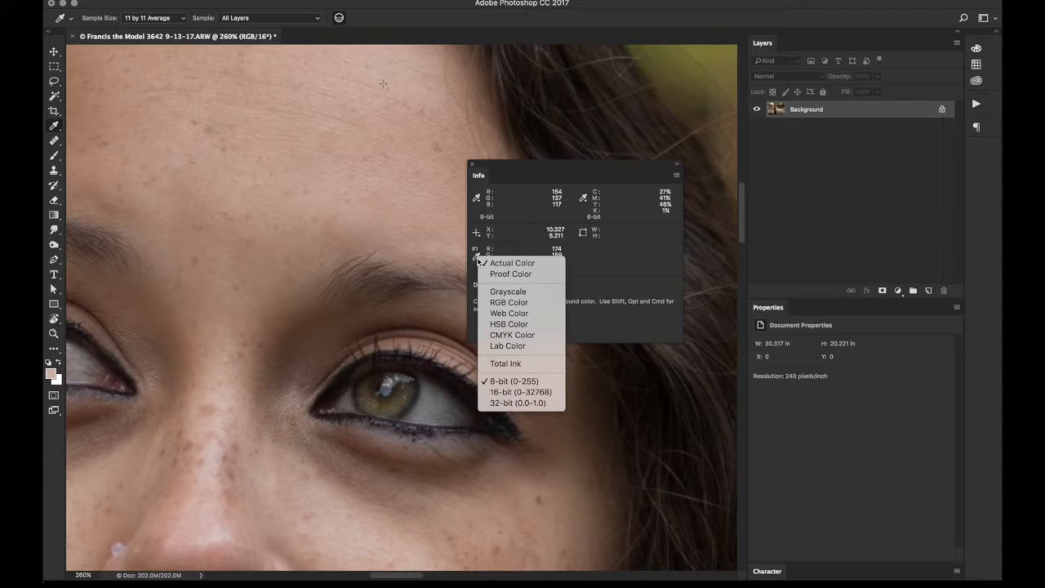
left_click(506, 336)
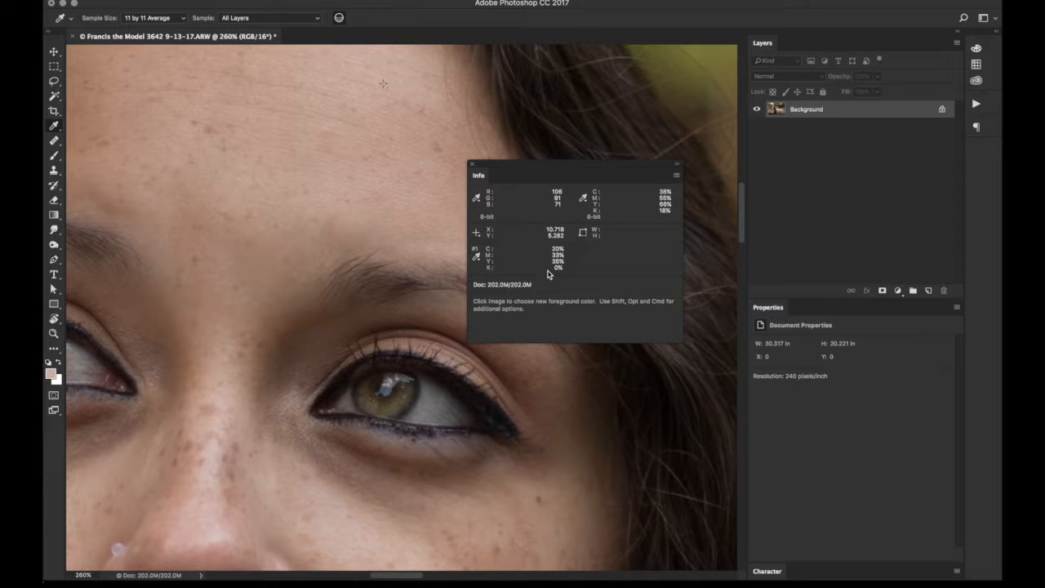
left_click_drag(581, 169, 855, 301)
Step: Add a Curves adjustment layer above the Background and dock the Info readout above the curve's properties so both show
left_click(897, 378)
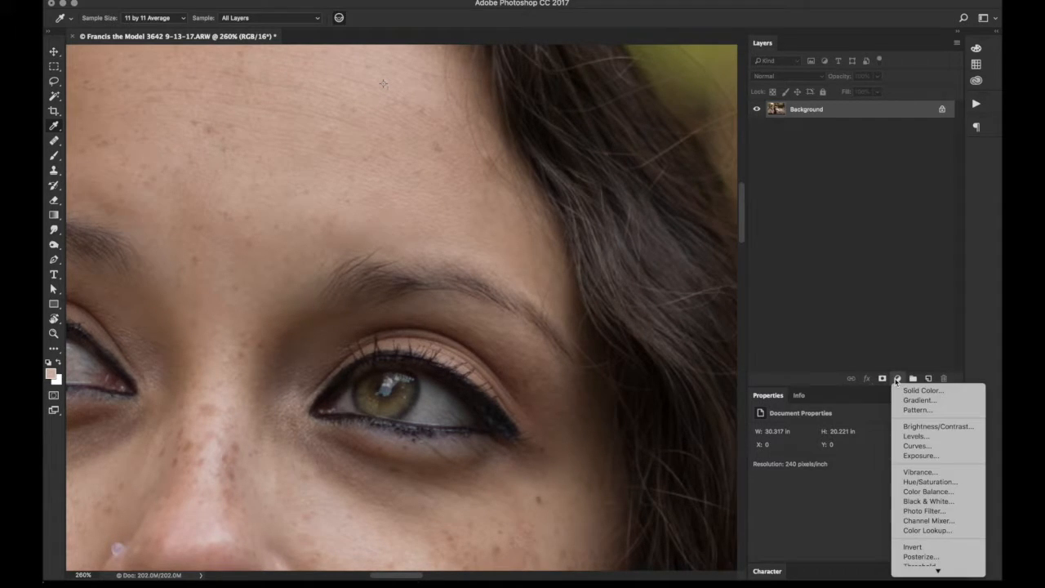
left_click(914, 446)
left_click_drag(798, 399, 808, 387)
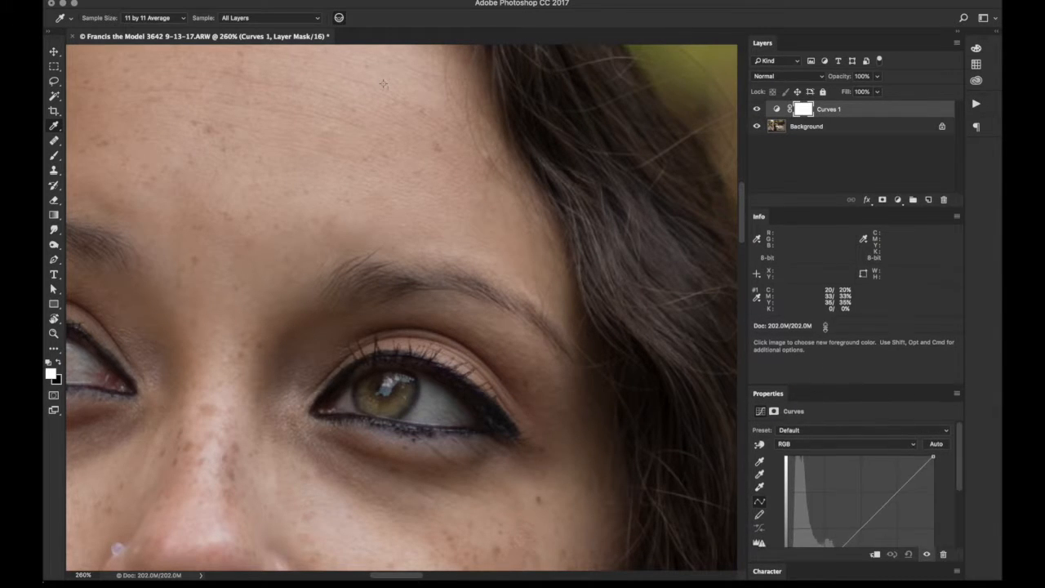
left_click_drag(814, 387, 826, 346)
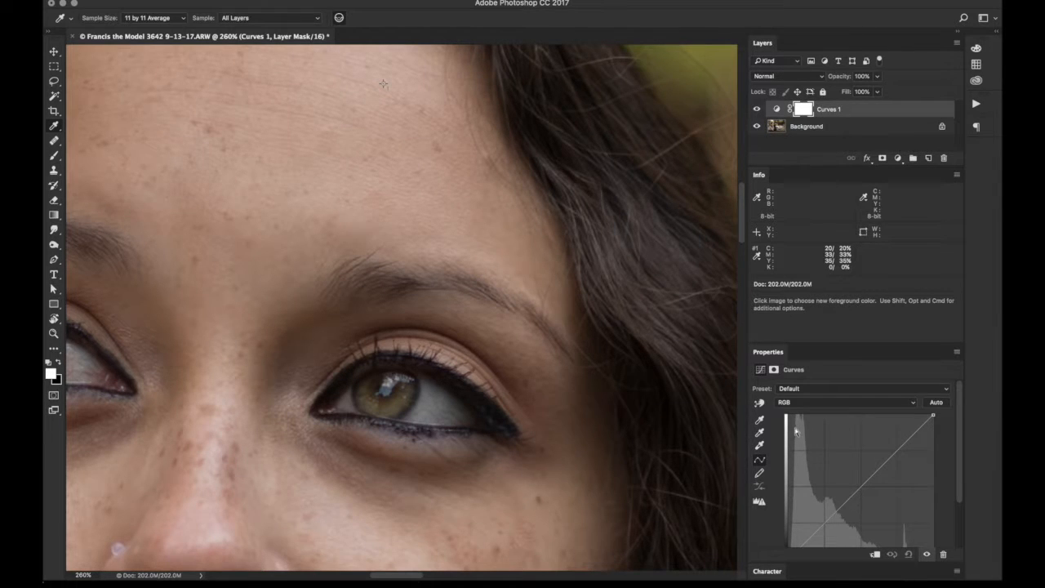
Step: Raise the Red channel of the Curves 1 layer with on-image adjustment at the forehead sampler until its cyan reads 11%
scroll(796, 431, "down", 2)
scroll(788, 434, "up", 2)
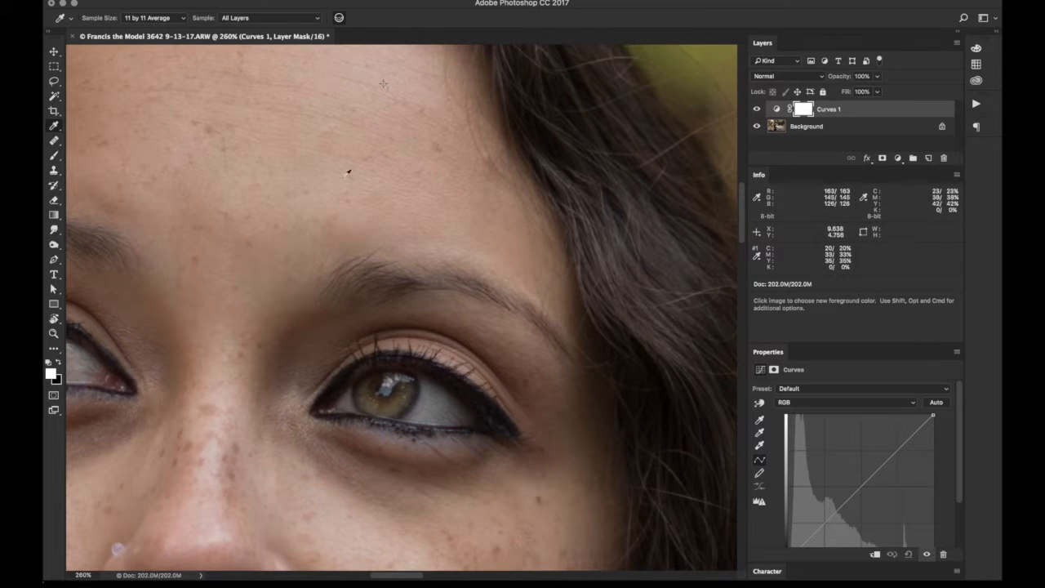
scroll(411, 245, "down", 10)
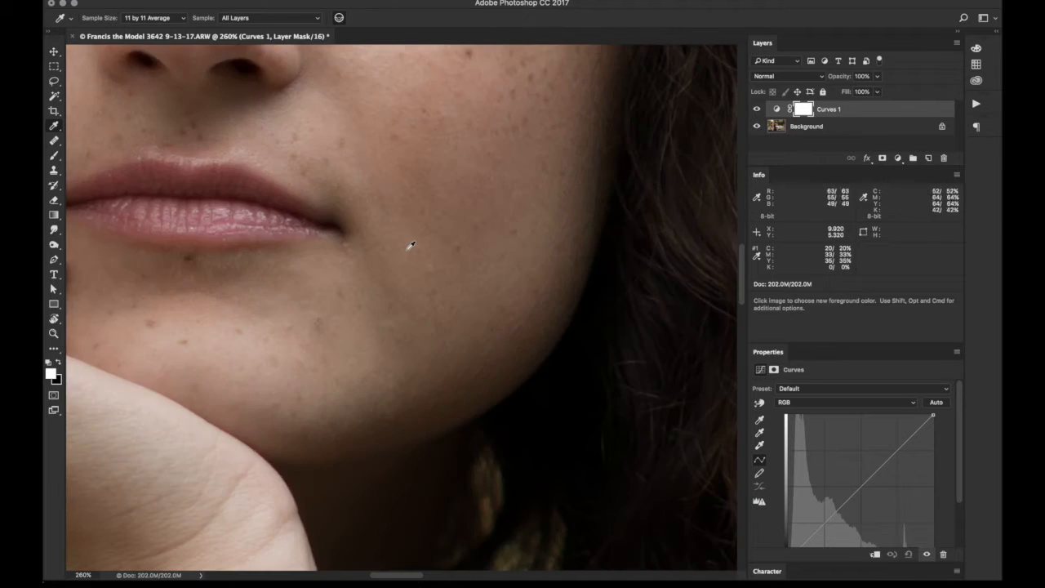
scroll(410, 245, "up", 10)
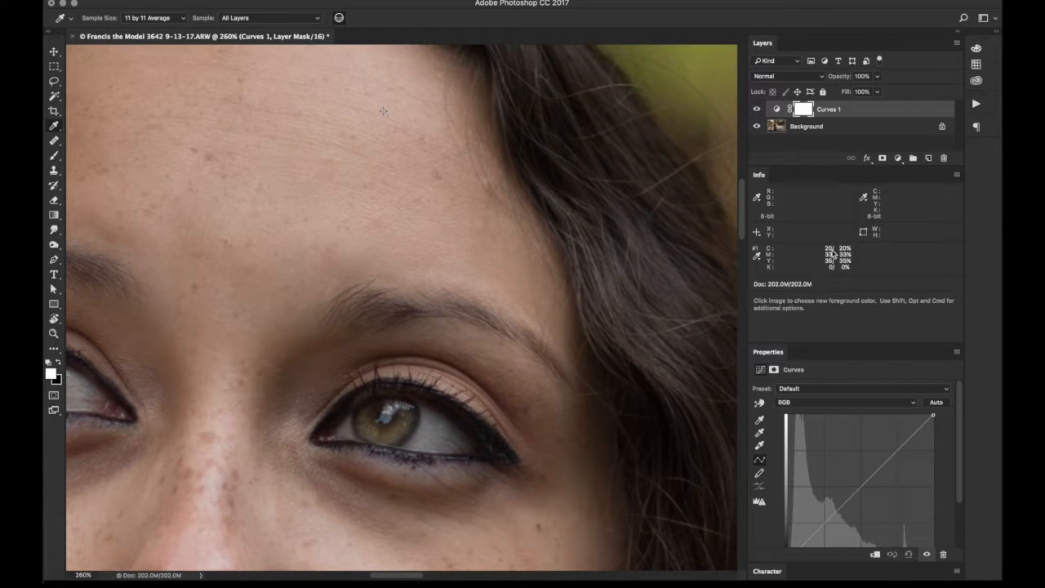
left_click(818, 403)
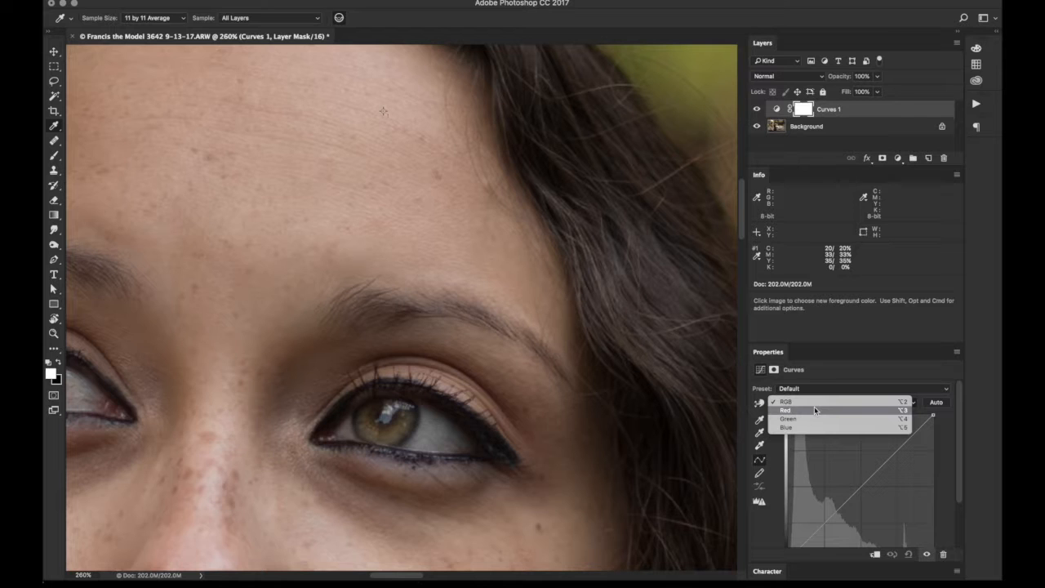
left_click(811, 410)
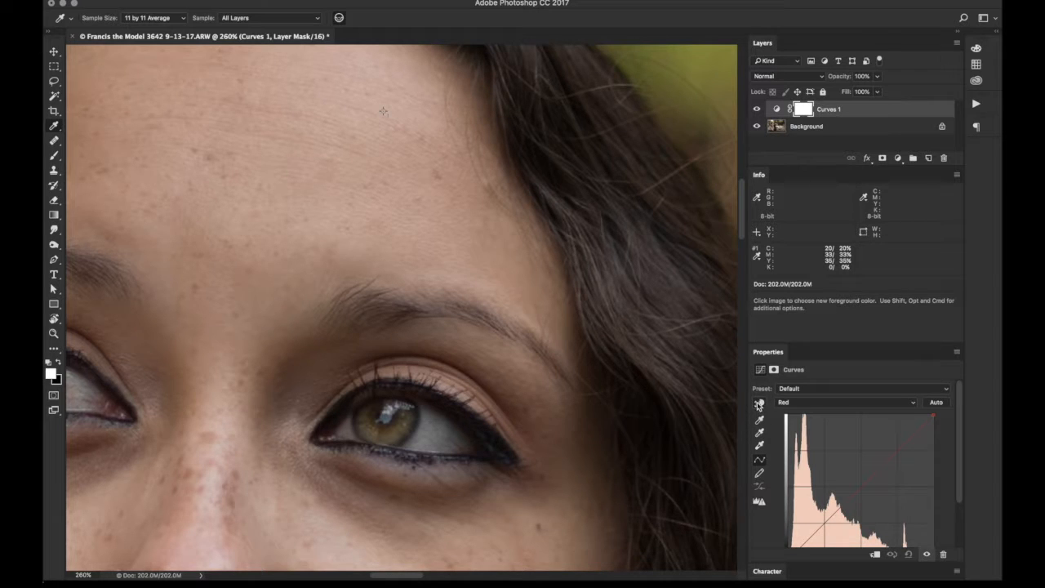
left_click(759, 404)
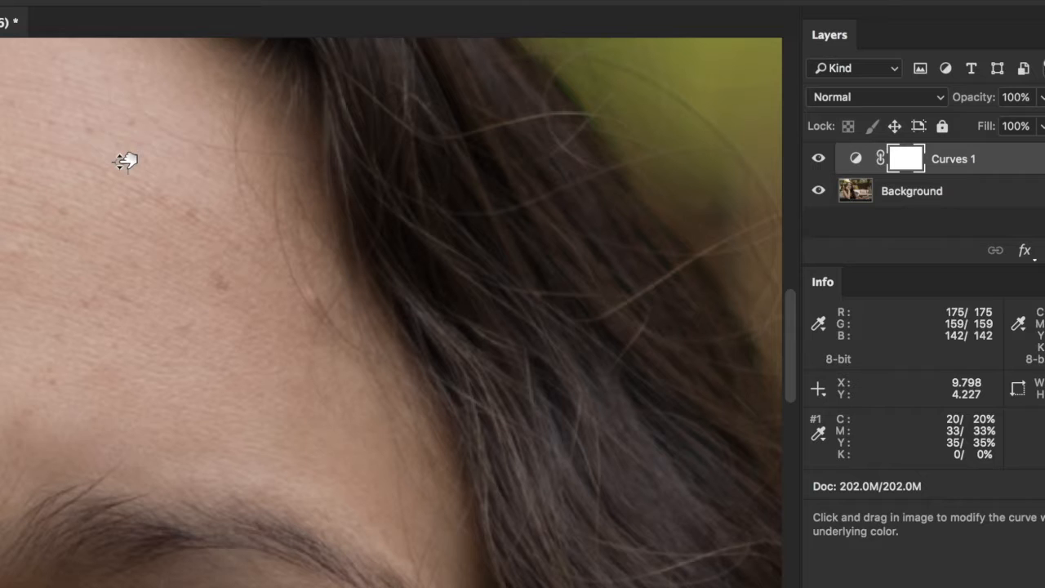
mouse_move(124, 159)
left_mouse_down()
mouse_move(127, 144)
mouse_move(128, 162)
left_mouse_up()
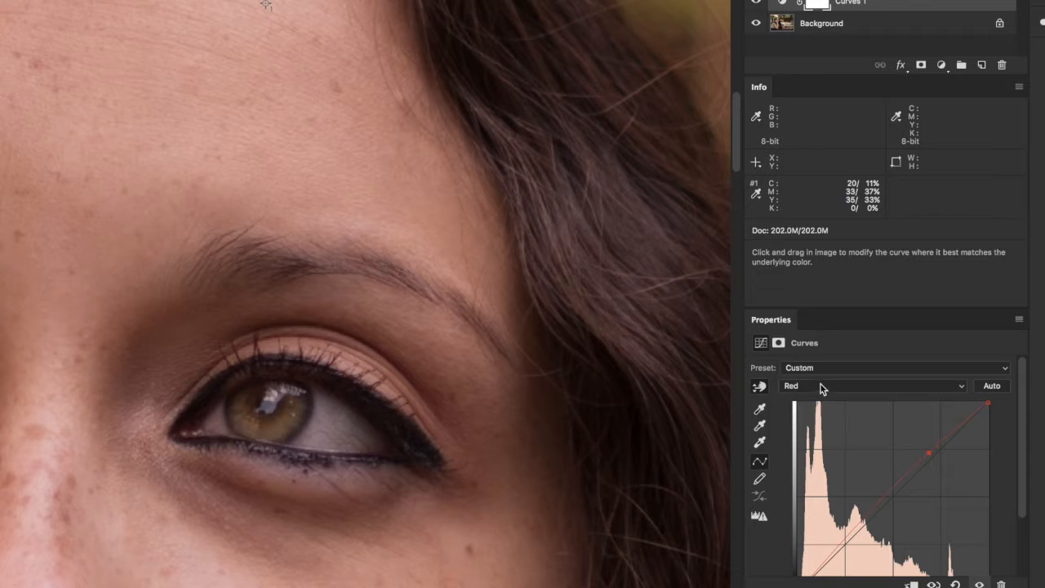
Step: Lower the Blue channel of the curve with on-image adjustment at the forehead sampler until its yellow reads 39%
left_click(822, 389)
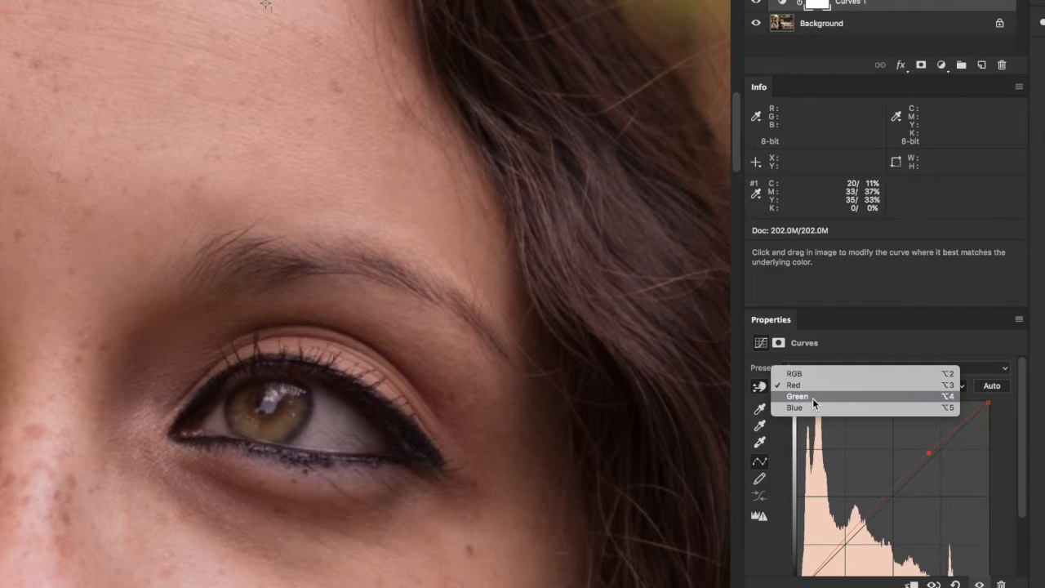
left_click(812, 398)
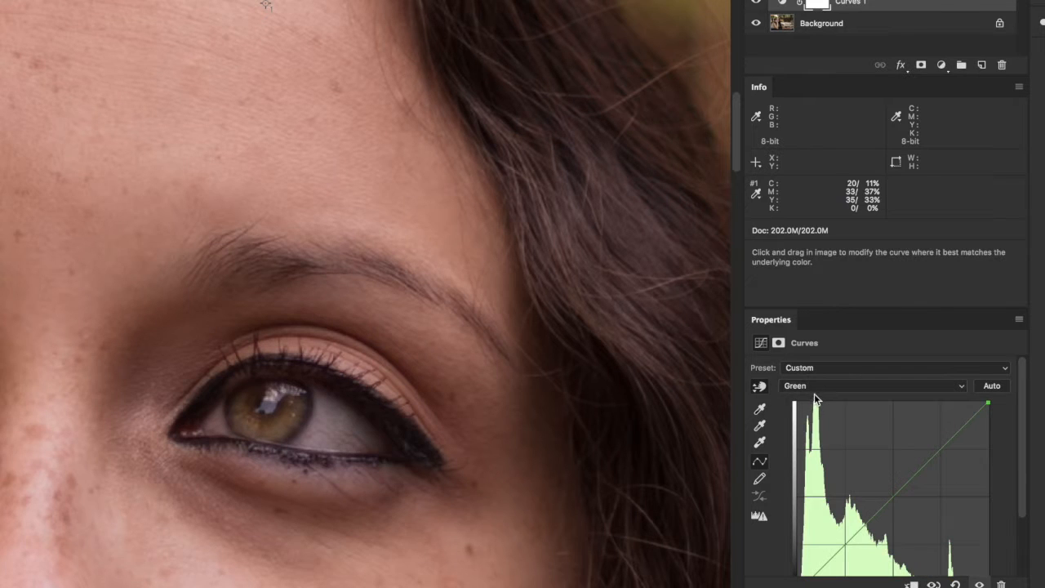
left_click(816, 386)
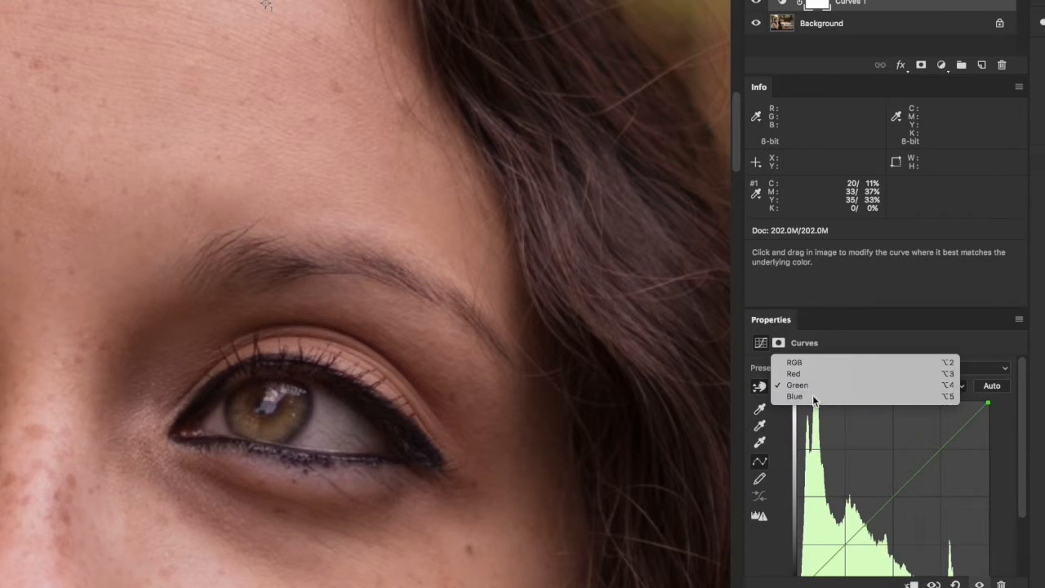
left_click(813, 394)
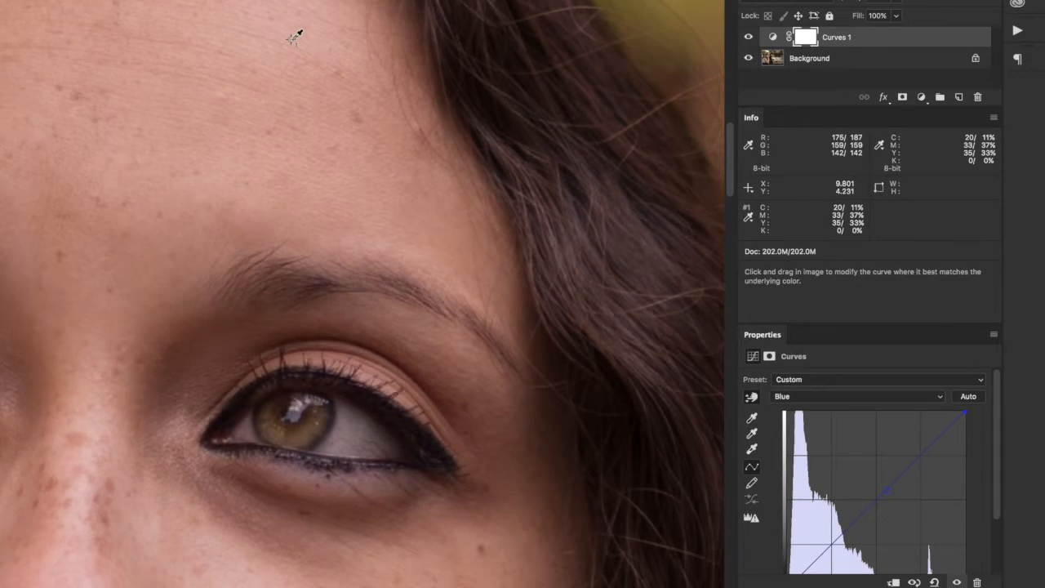
left_click_drag(292, 38, 294, 44)
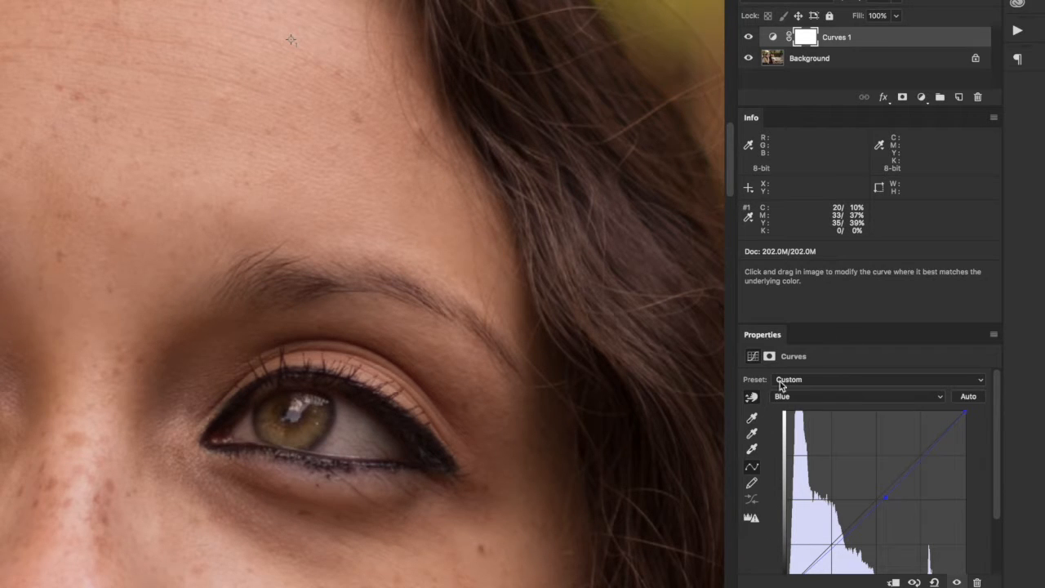
Step: Fine-tune the Green channel of the curve at the forehead sampler until its magenta reads 36%
left_click(824, 397)
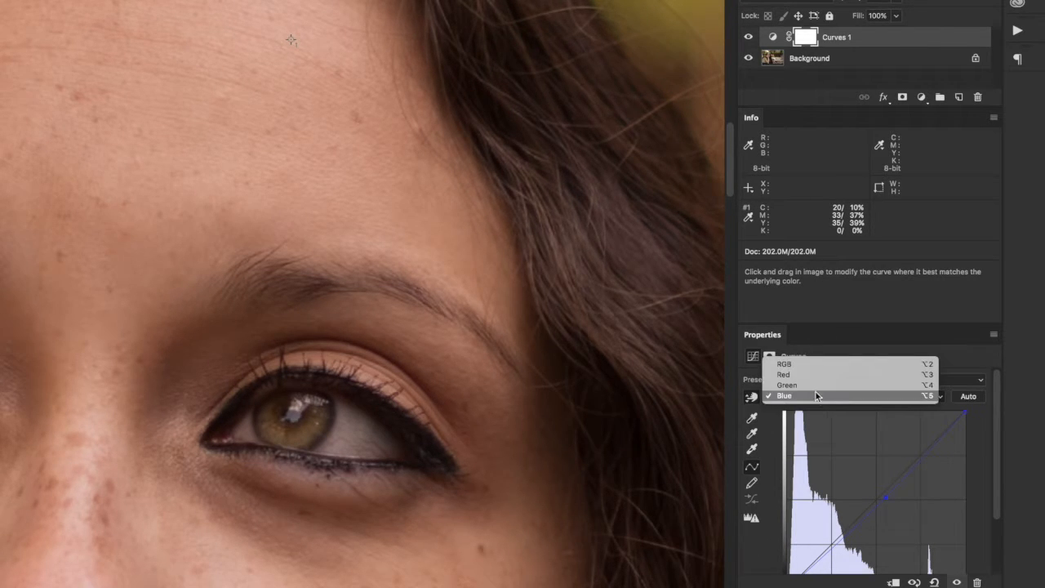
left_click(815, 386)
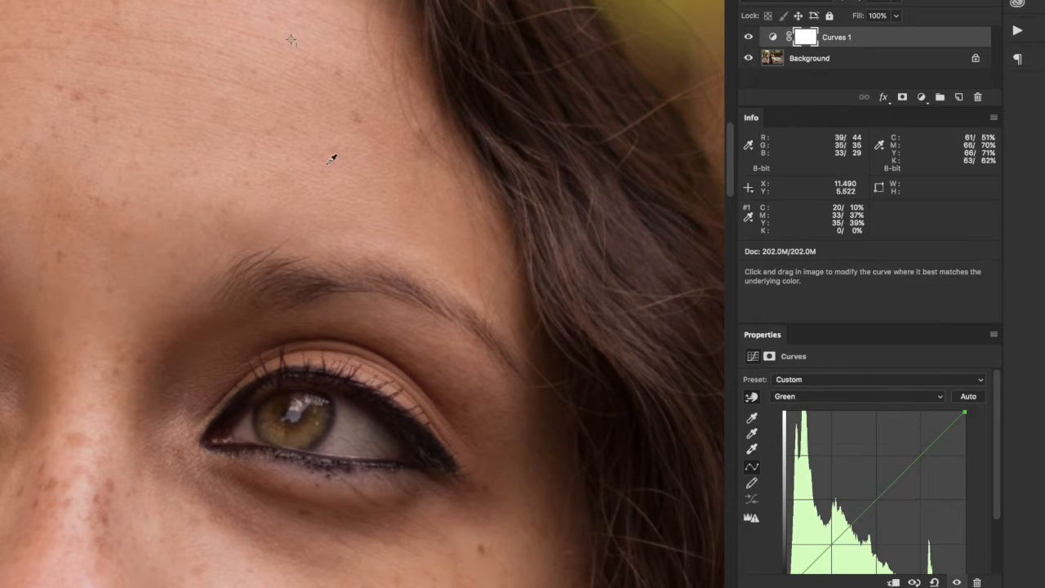
left_click_drag(294, 36, 295, 38)
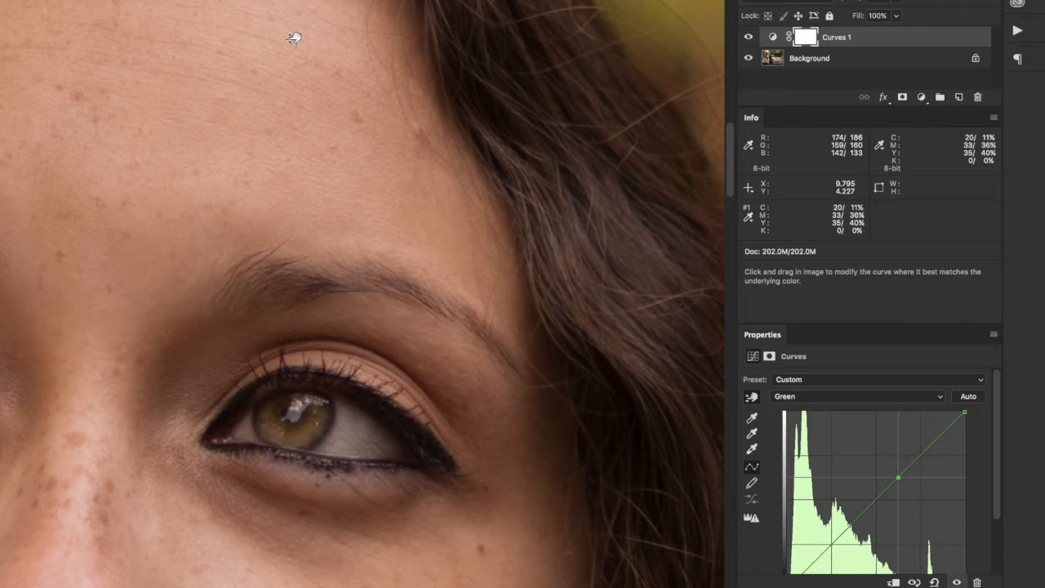
left_click_drag(294, 38, 293, 36)
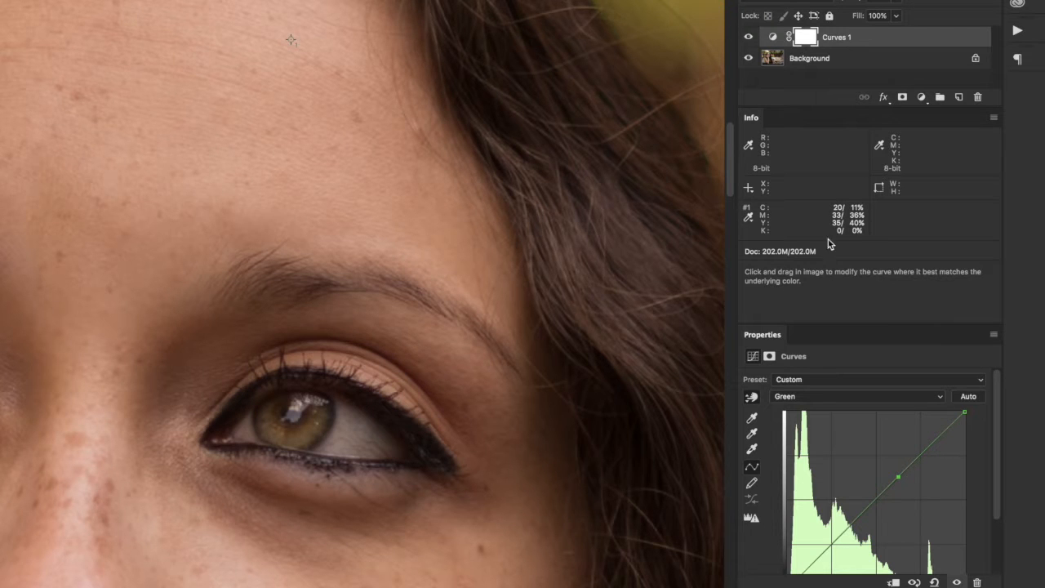
Step: Compare the whole portrait with and without the Curves 1 adjustment by toggling that layer's visibility
key("super+minus")
key("super+minus")
key("super+minus")
key("super+minus")
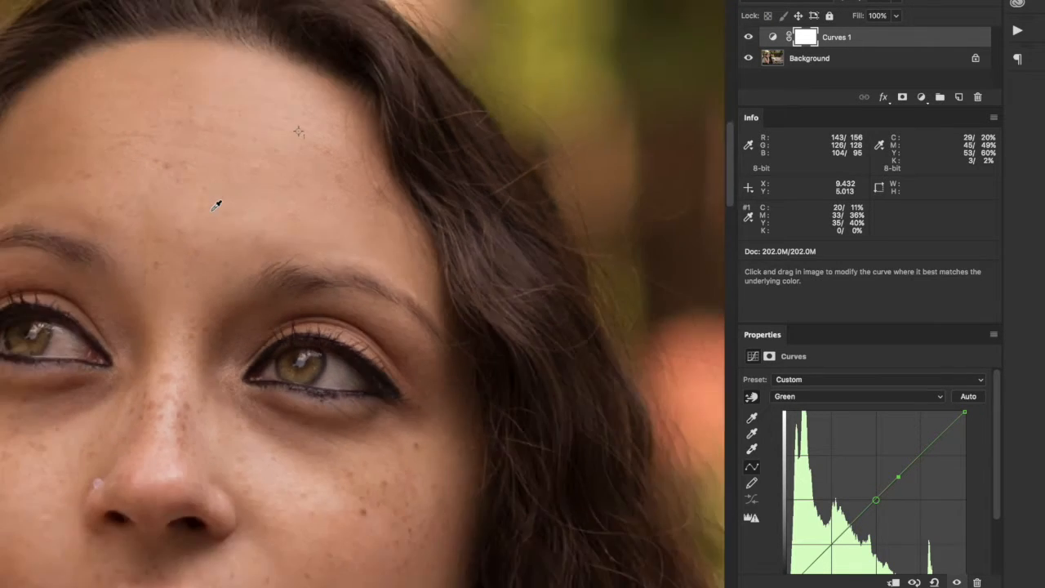
key("super+minus")
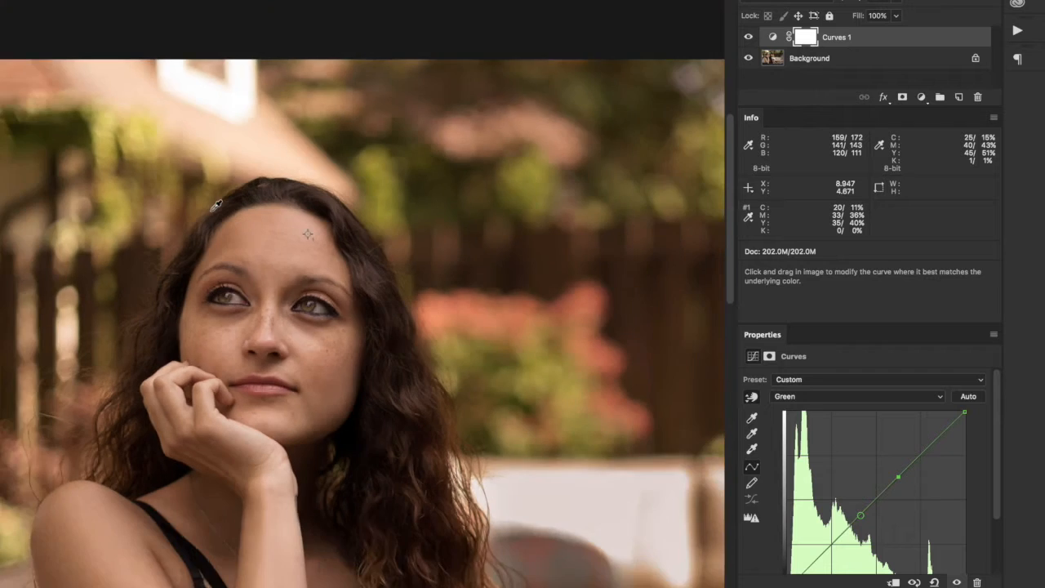
scroll(216, 205, "down", 8)
scroll(216, 205, "up", 4)
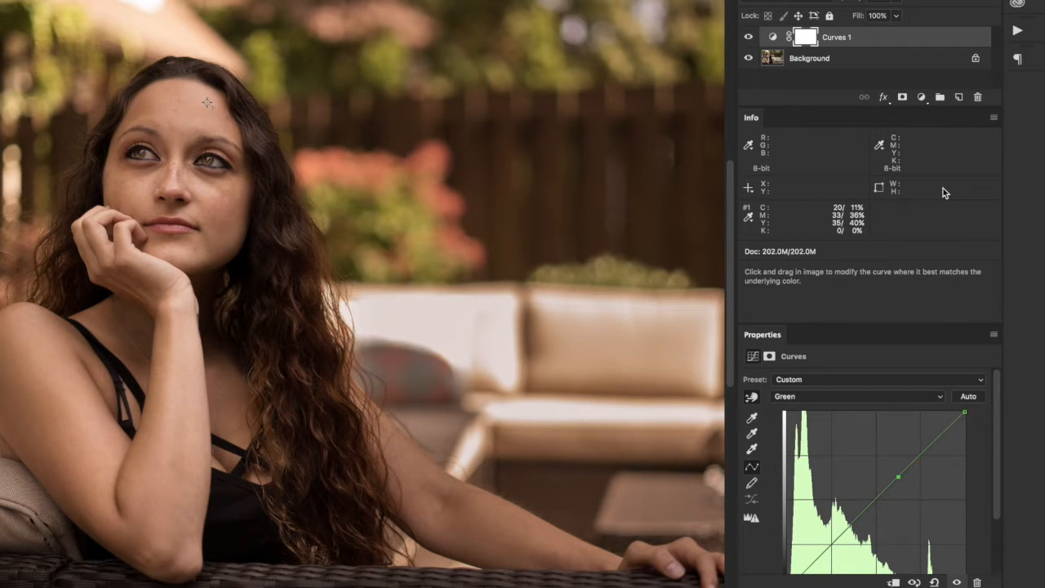
left_click(746, 38)
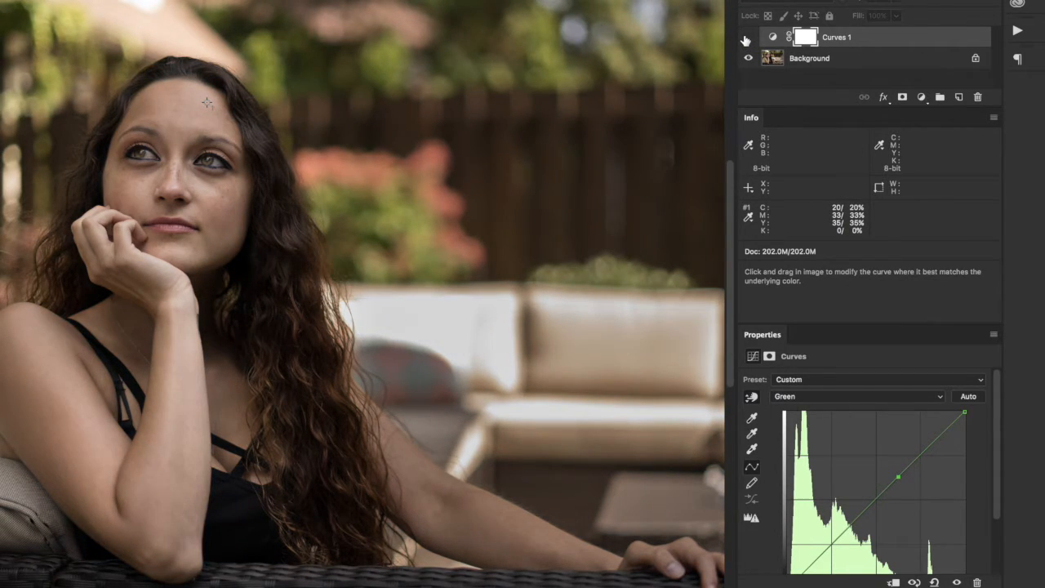
left_click(746, 38)
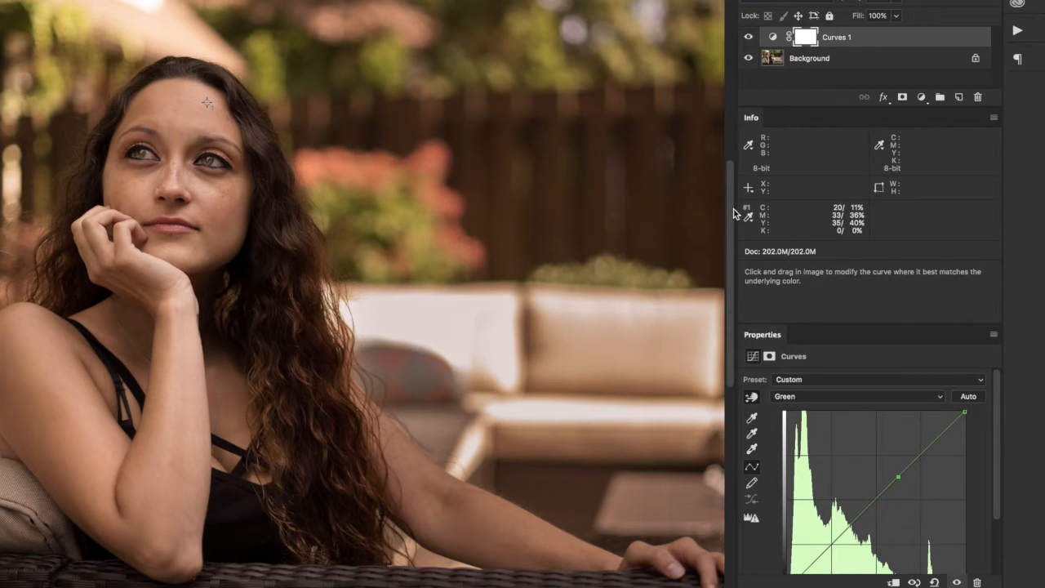
left_click(748, 38)
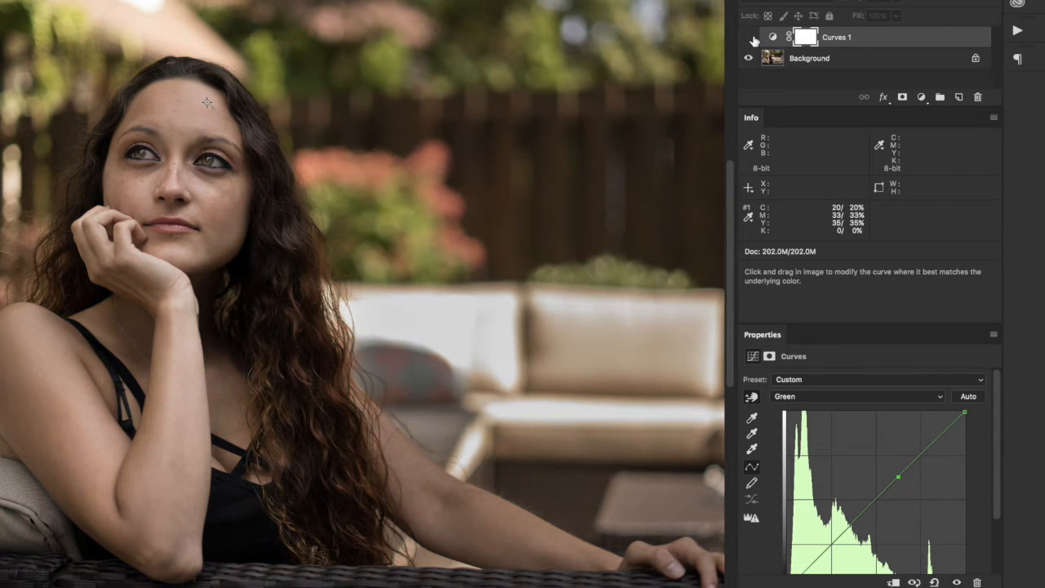
left_click(749, 38)
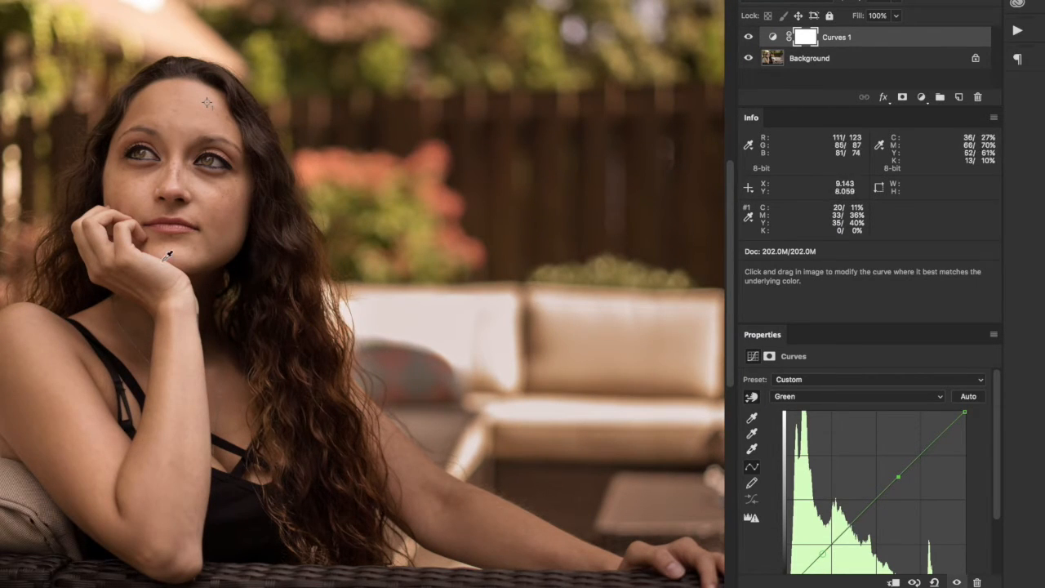
Step: Stamp all visible layers into a new pixel layer above Curves 1 and activate the Move tool
key("ctrl+alt+shift+e")
key("ctrl+minus")
key("v")
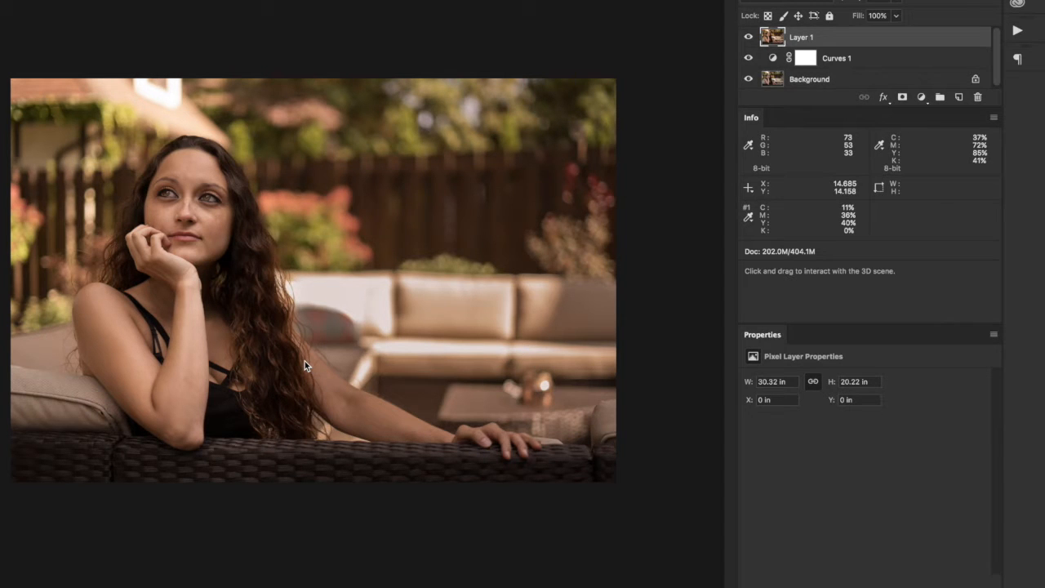
Step: Switch to Lightroom and compare the edited TIFF with the original ARW copy, both as a whole and close up on the face
key("super+Tab")
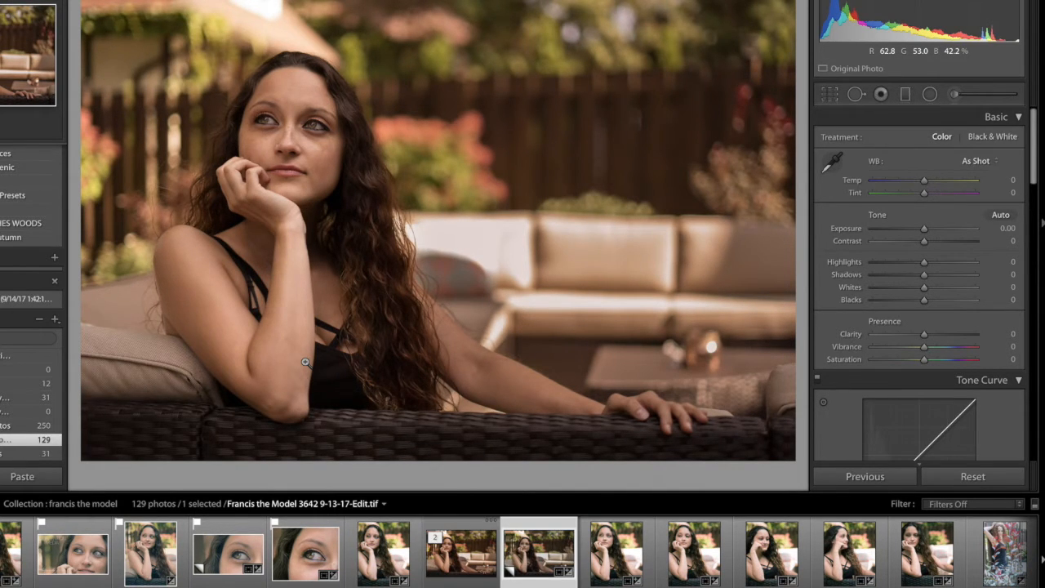
key("Left")
key("Right")
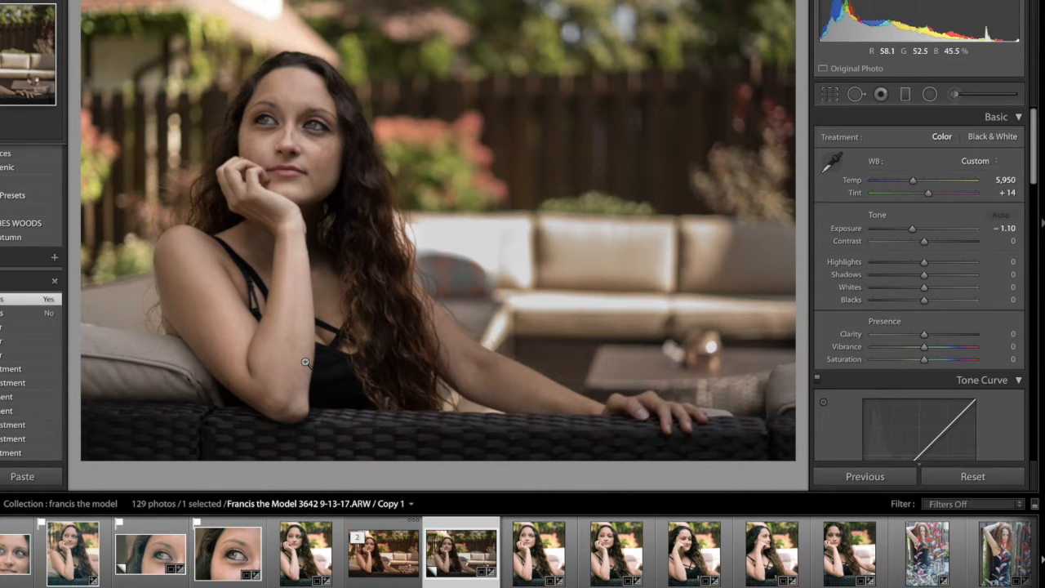
key("Left")
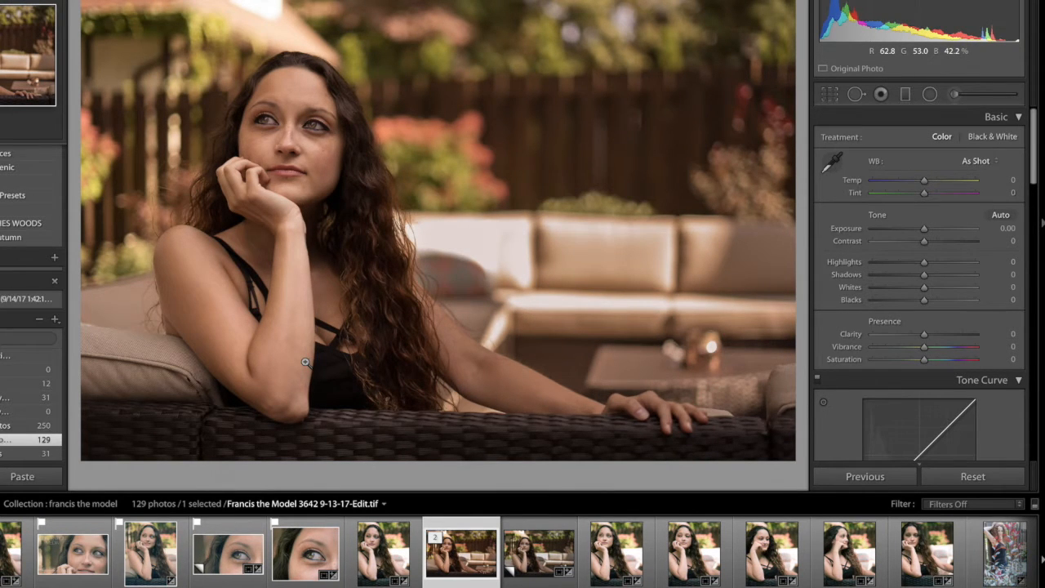
key("Right")
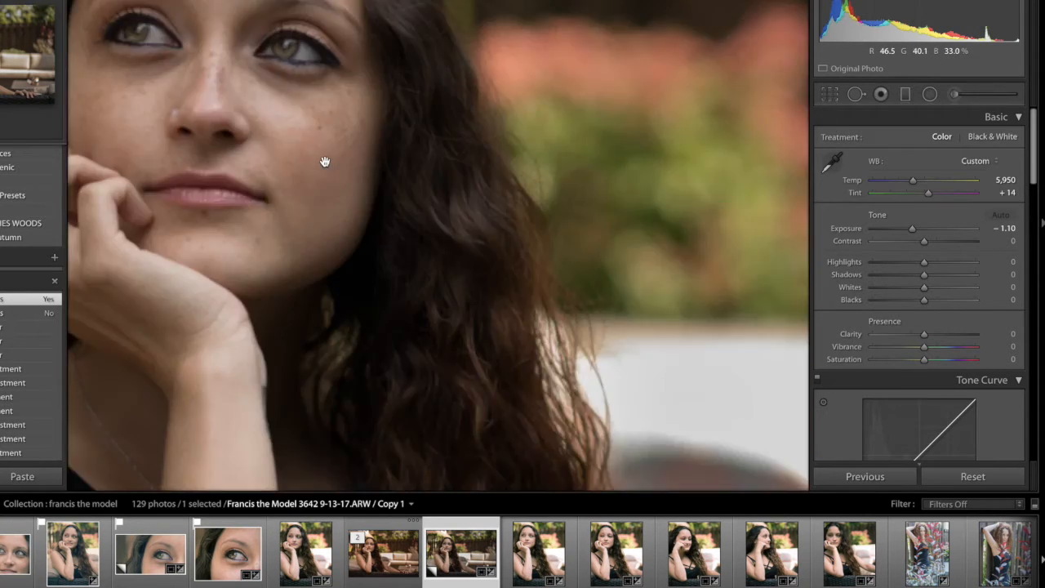
left_click(325, 161)
left_click_drag(278, 144, 343, 275)
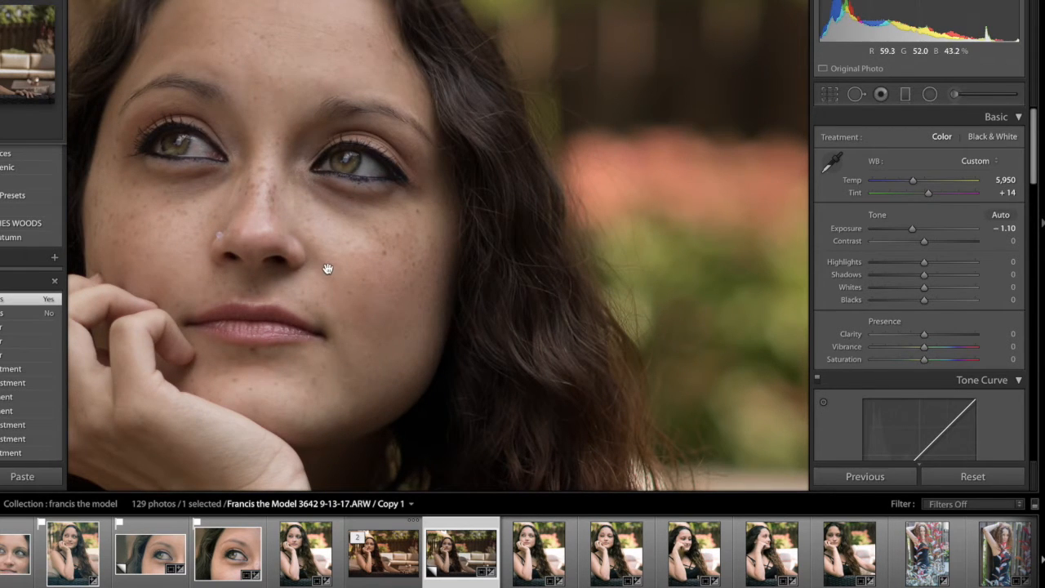
left_click_drag(333, 270, 369, 255)
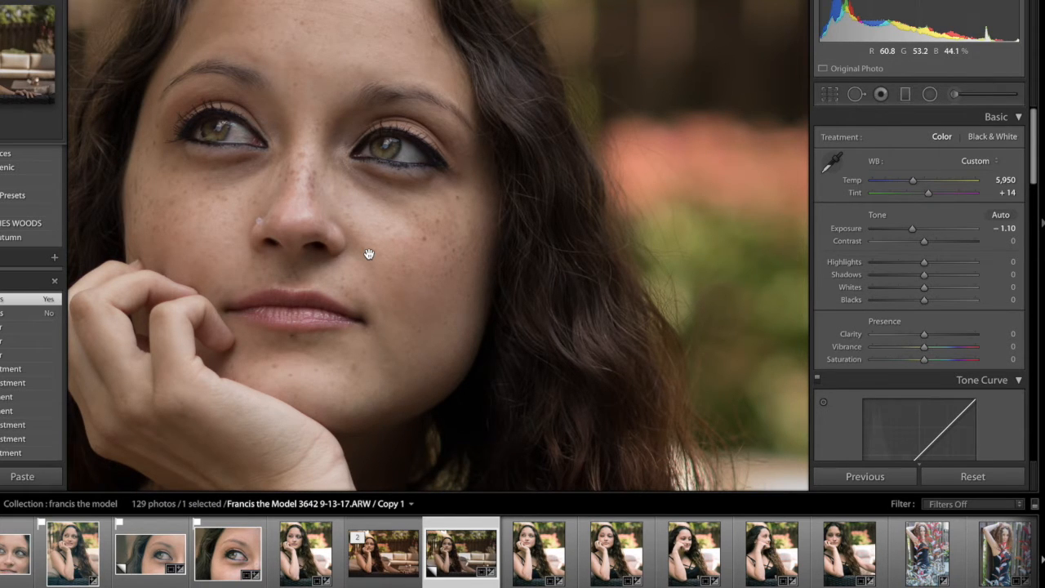
key("Left")
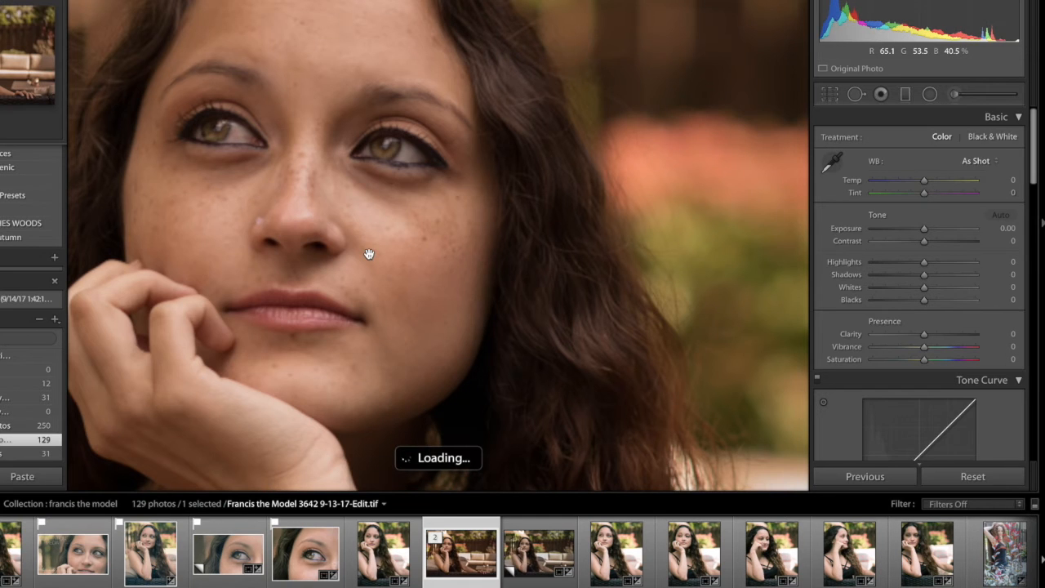